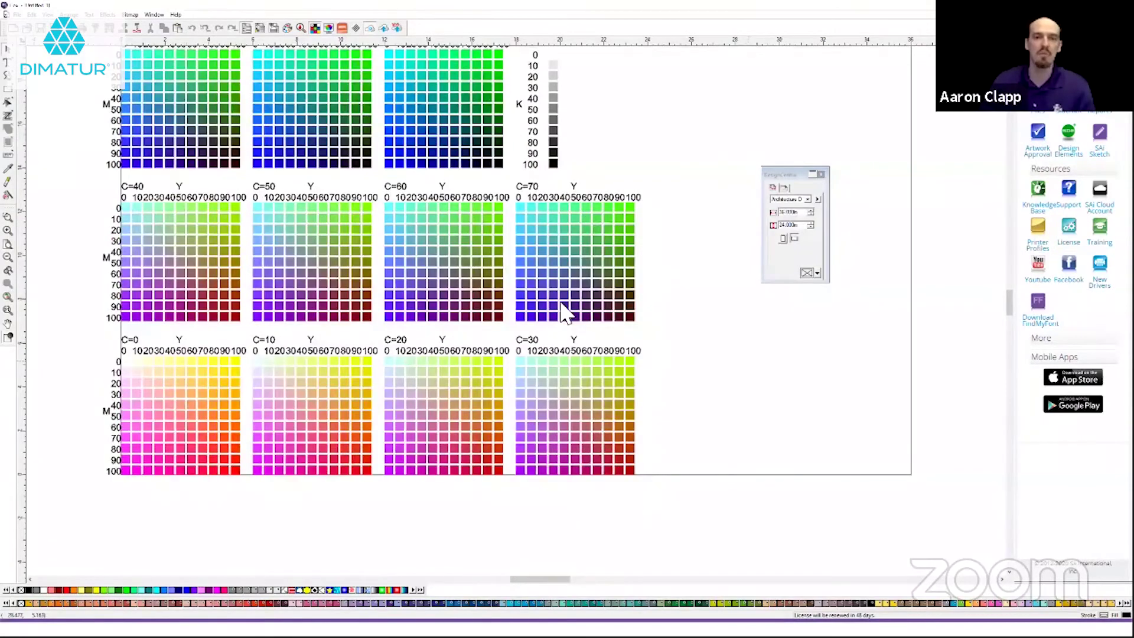
Delete the CMYK swatch chart from the page.
scroll(384, 231, "up", 1)
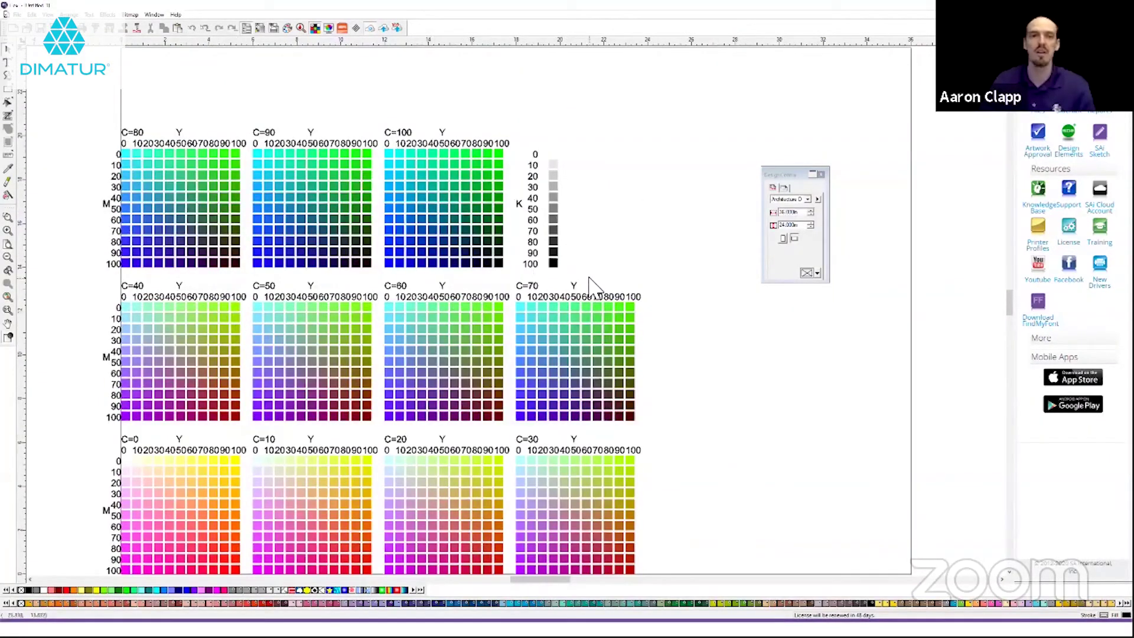
scroll(195, 165, "down", 1)
scroll(133, 136, "up", 1)
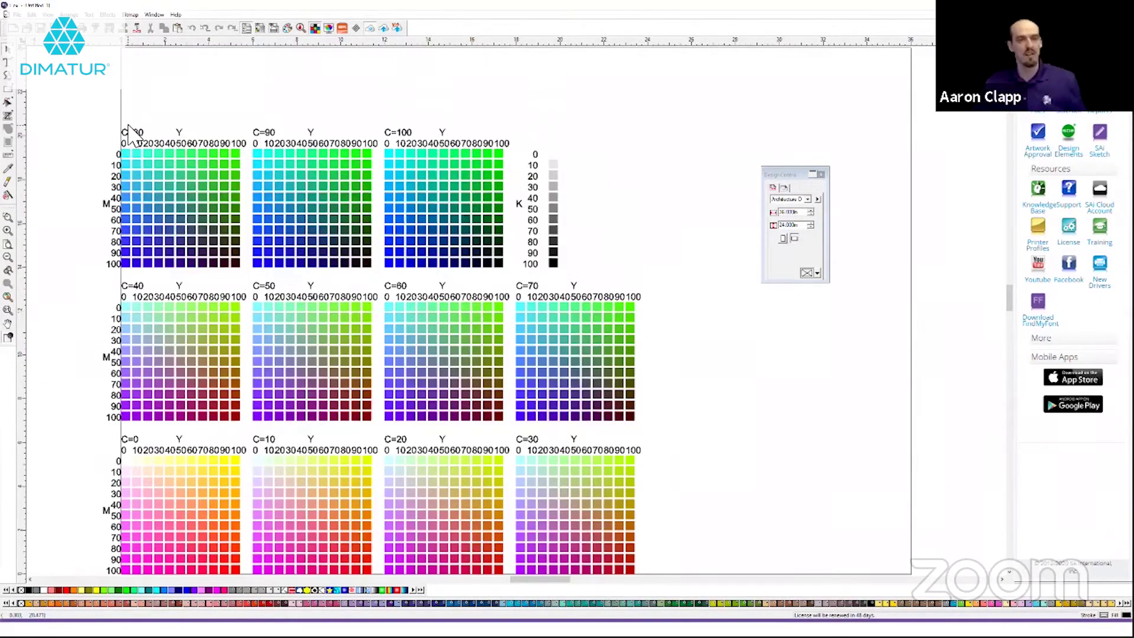
key("Delete")
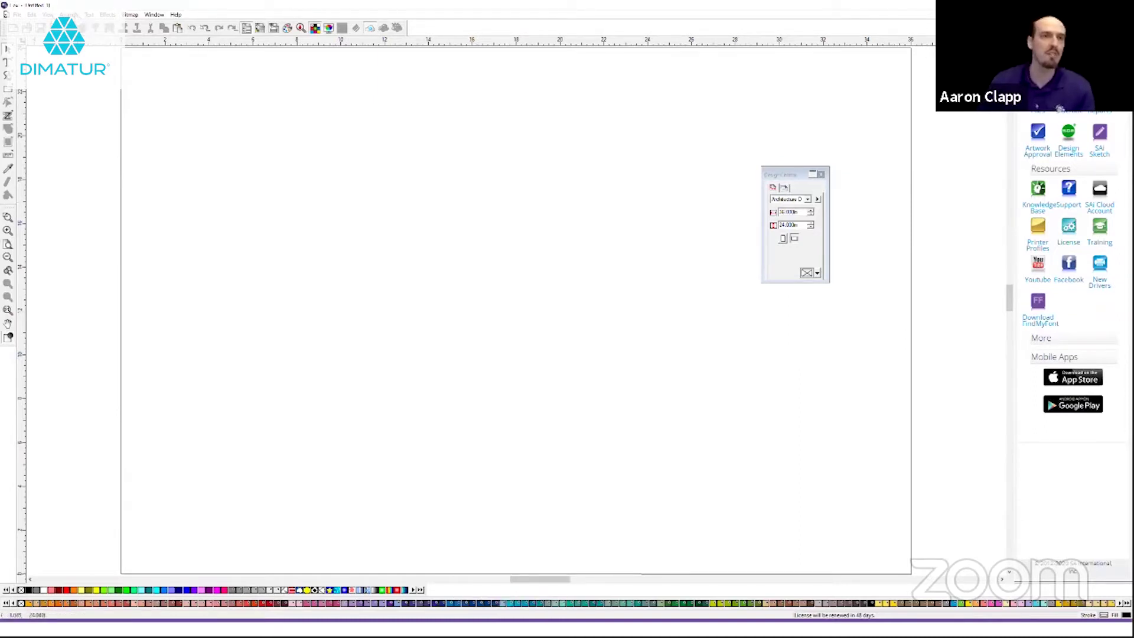
Create a swatch chart from the current palette, choosing the PANTONE+ Solid color table instead of Default.
left_click(47, 14)
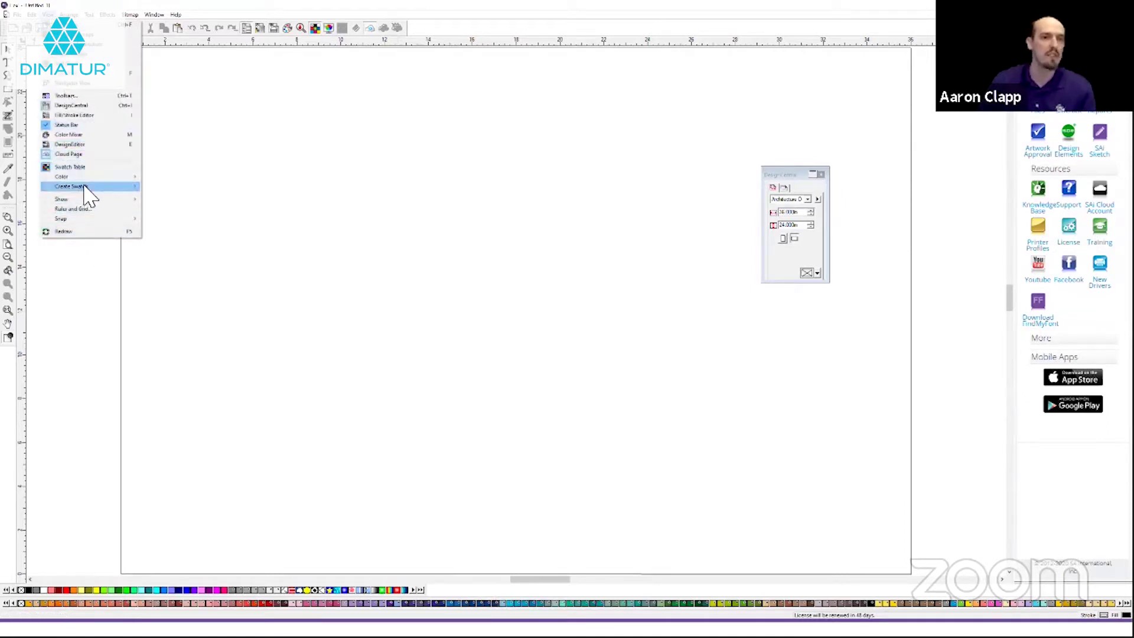
mouse_move(95, 187)
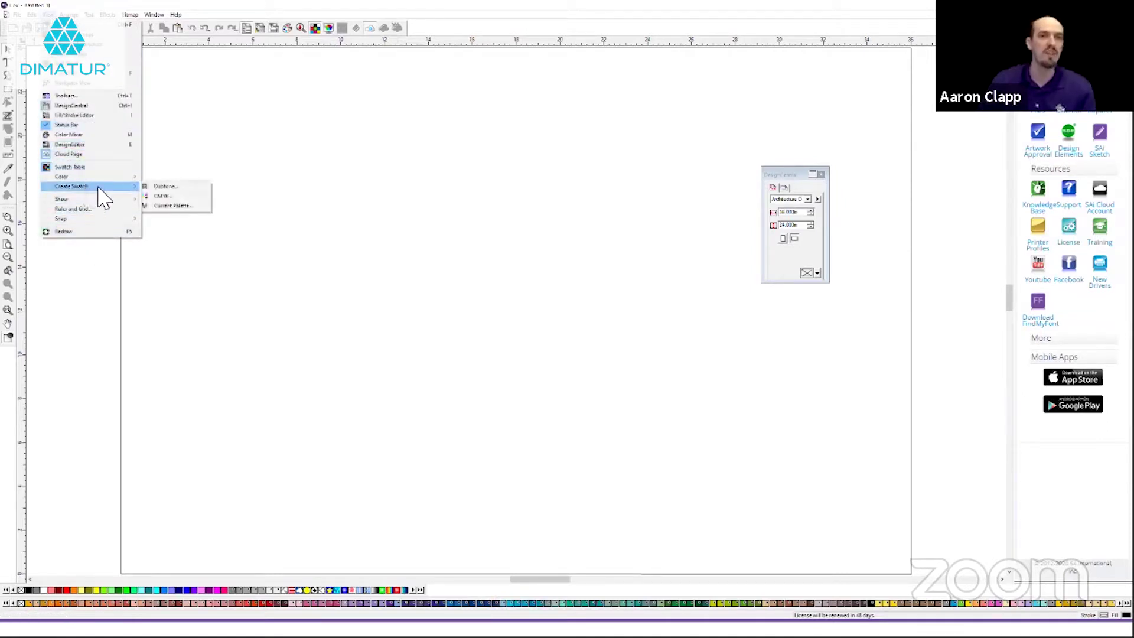
left_click(178, 205)
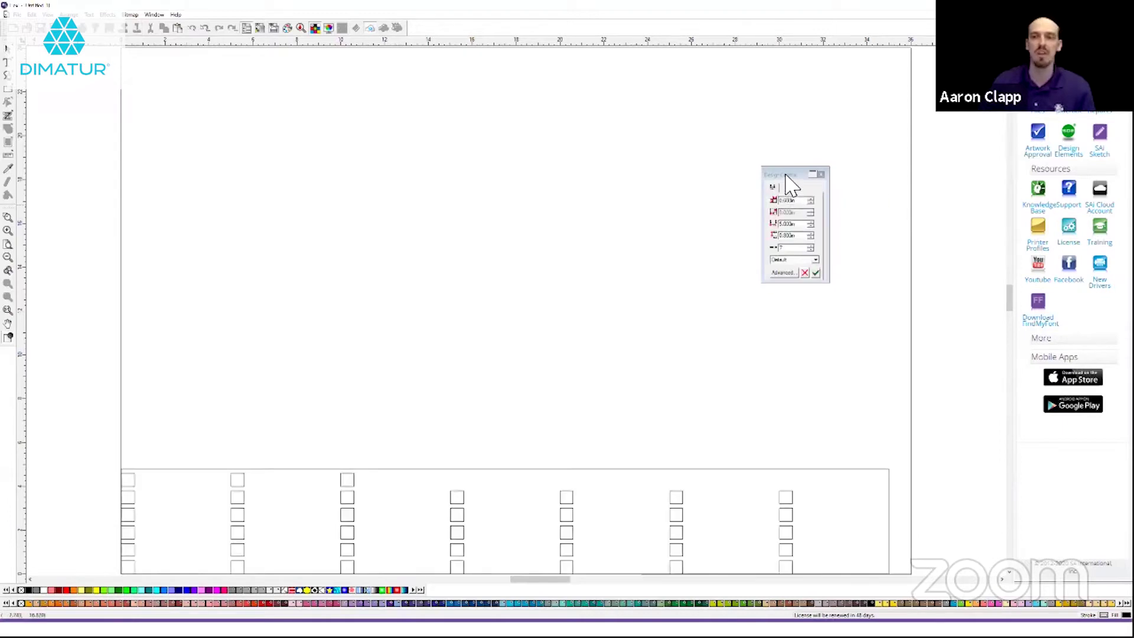
left_click_drag(788, 176, 941, 171)
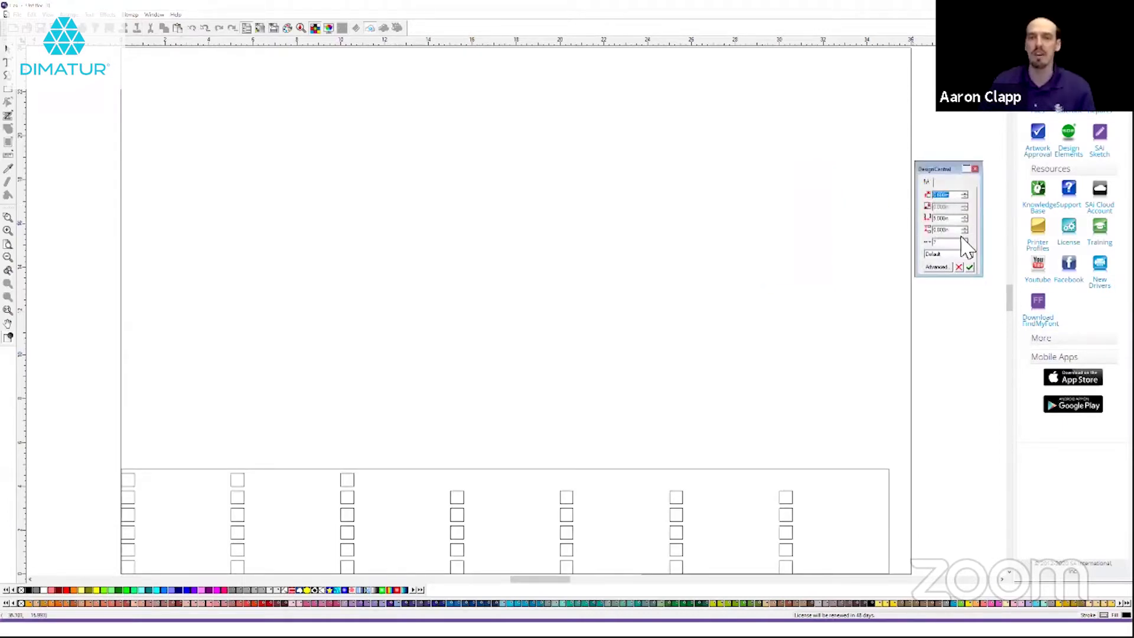
left_click(968, 253)
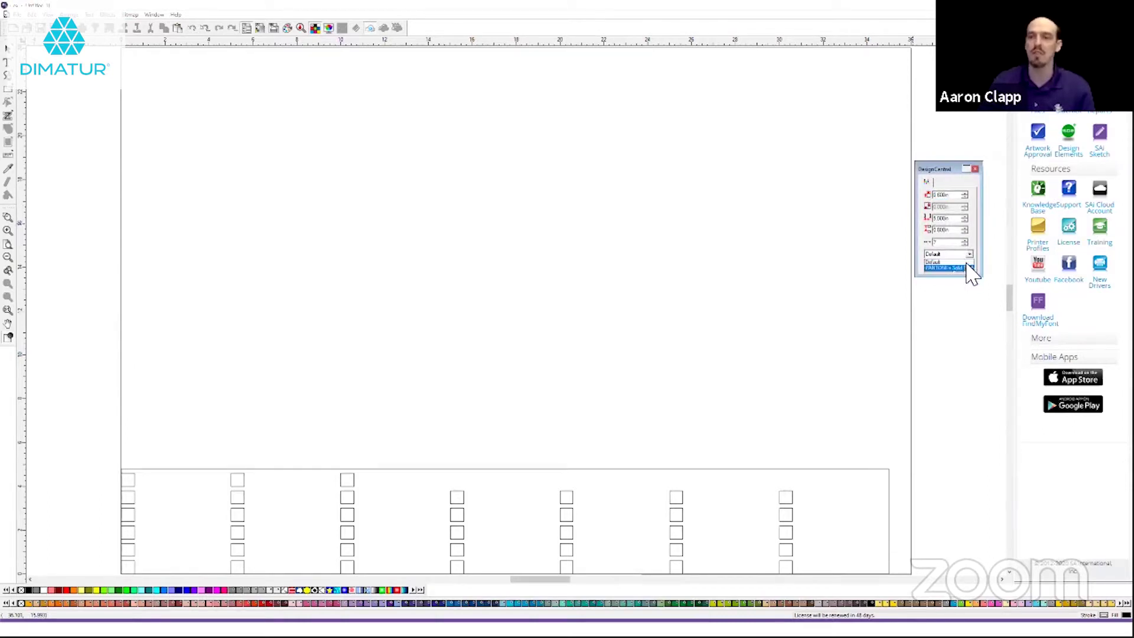
left_click(967, 268)
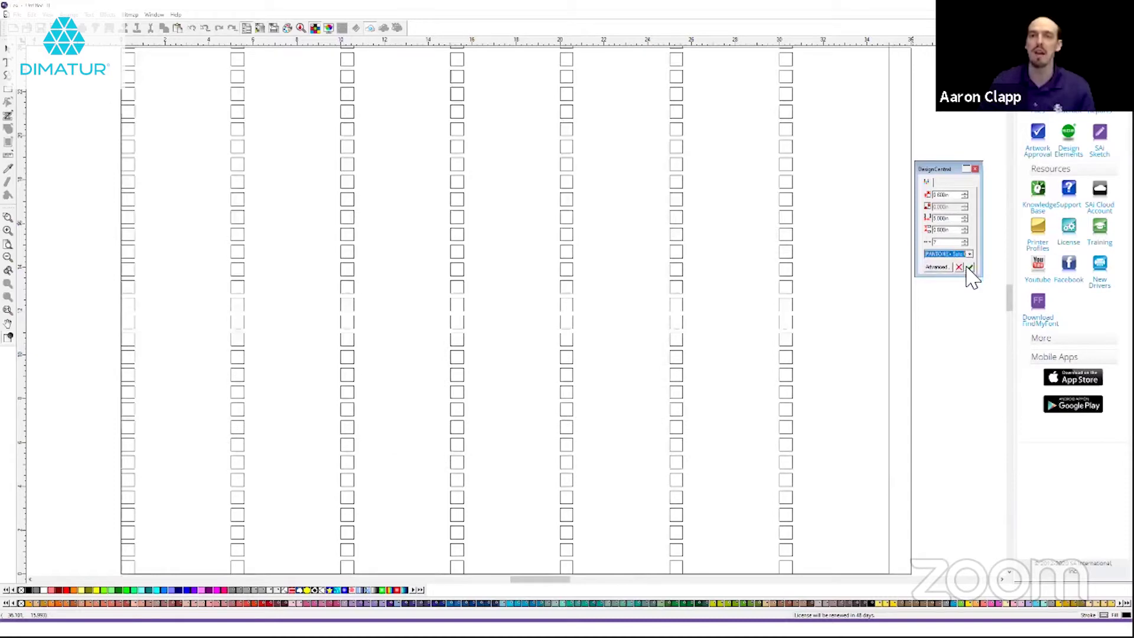
left_click(969, 268)
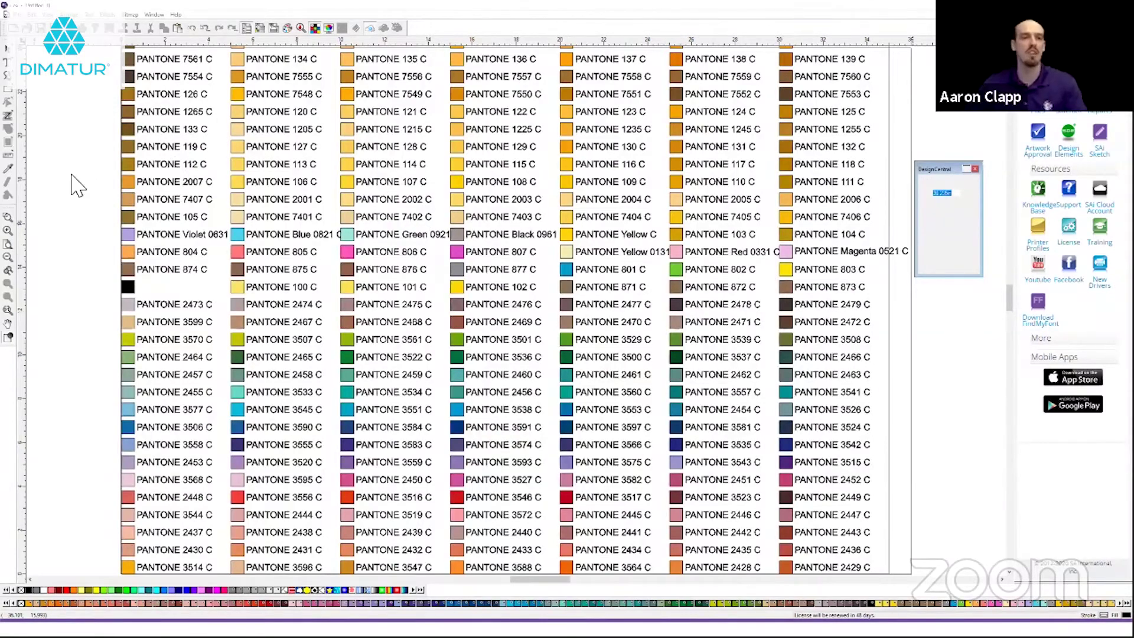
Examine the full extent of the PANTONE swatch chart, from the page area up to its uppermost rows.
key("ctrl+a")
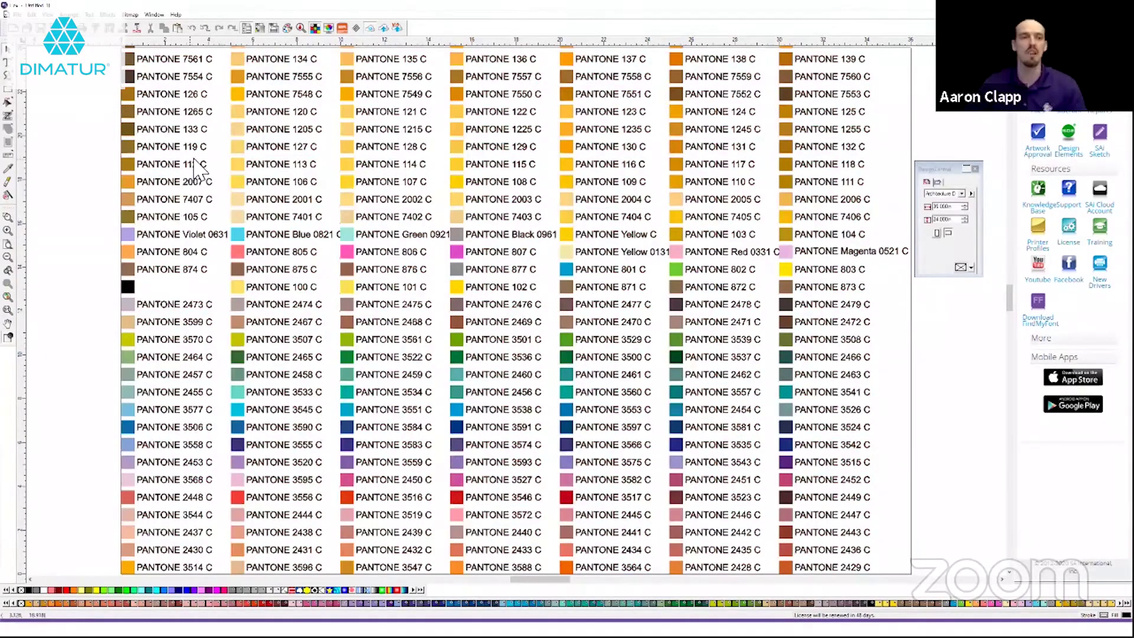
left_click(12, 262)
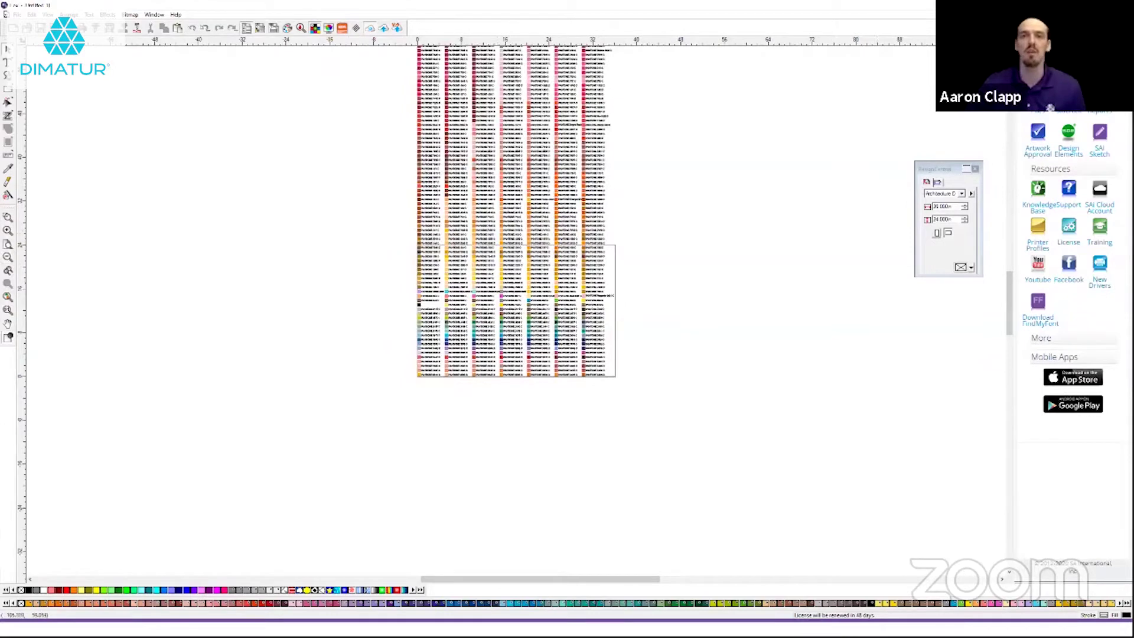
scroll(516, 266, "up", 3)
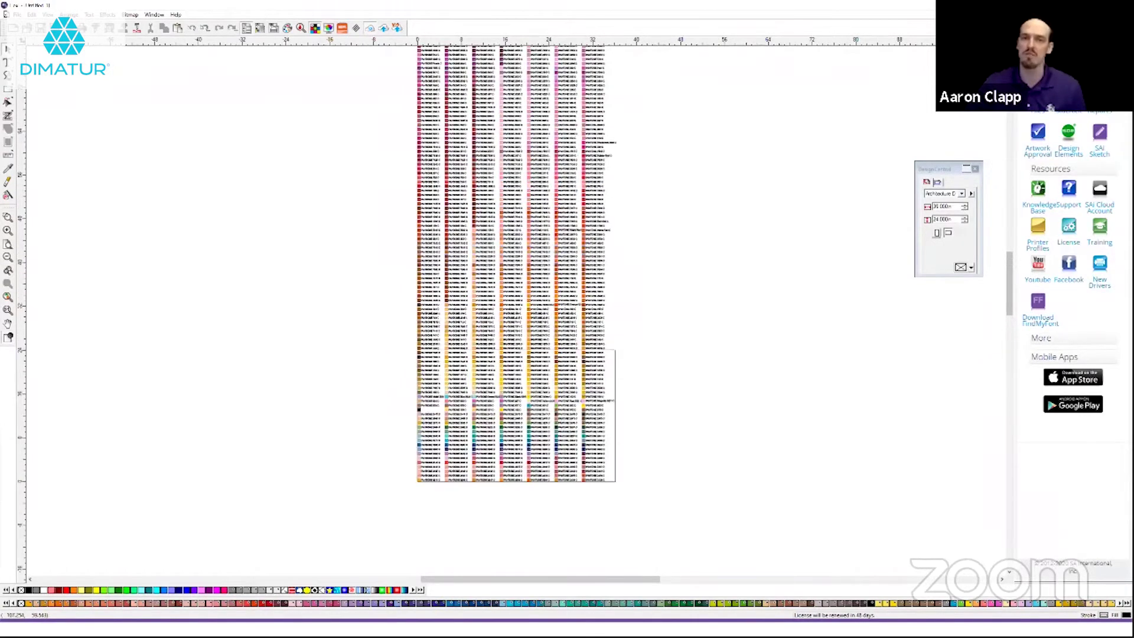
scroll(515, 310, "up", 10)
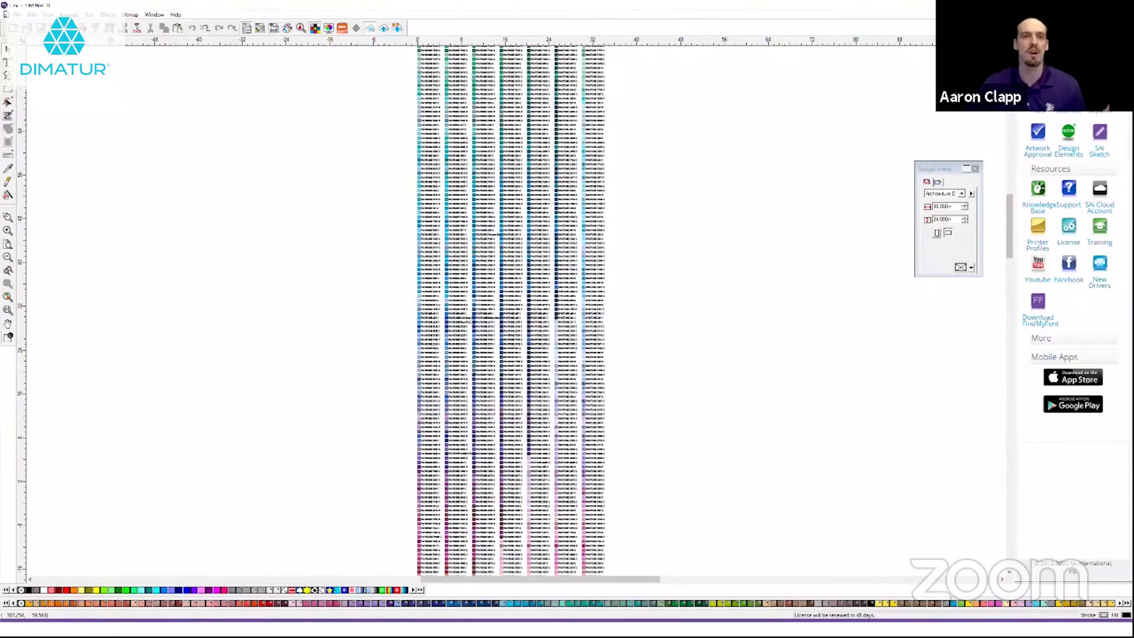
scroll(615, 363, "up", 10)
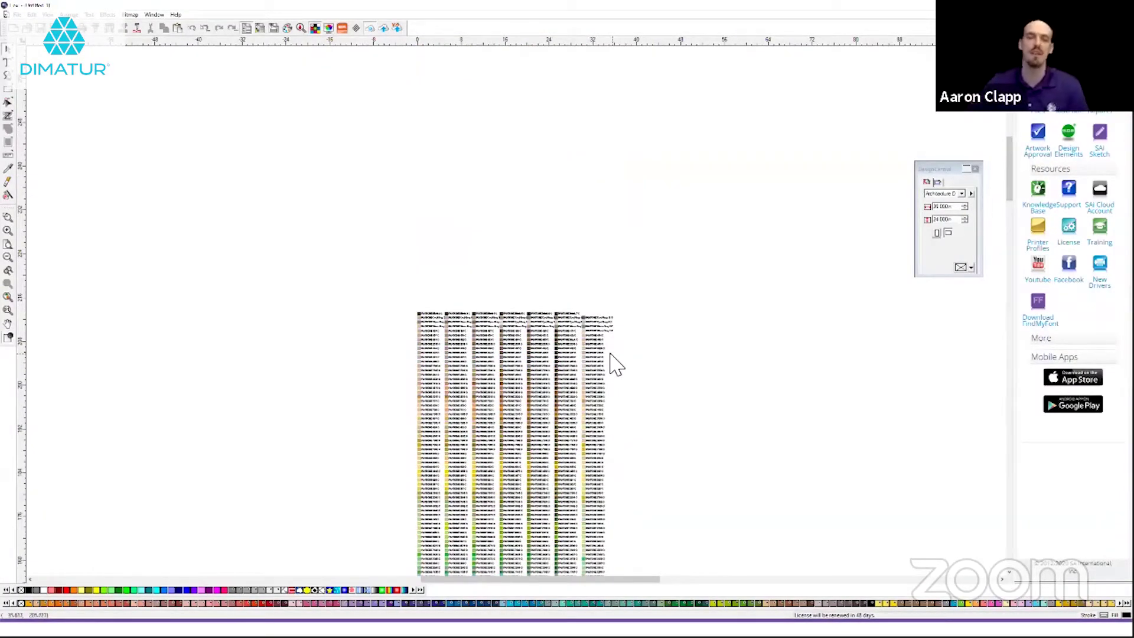
scroll(638, 383, "down", 3)
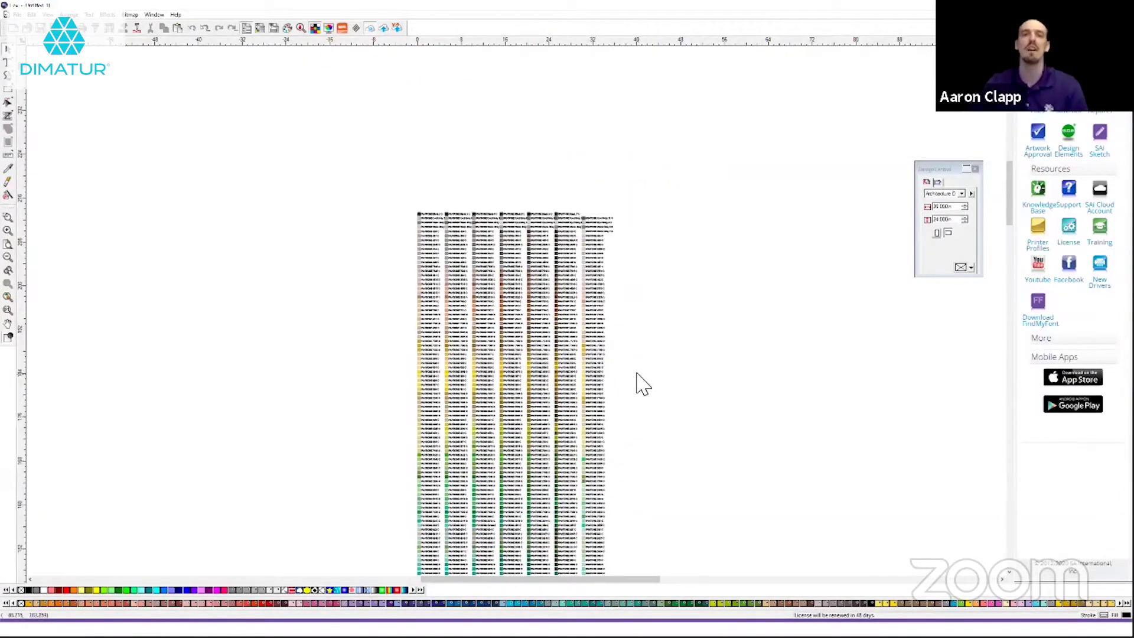
scroll(642, 385, "down", 3)
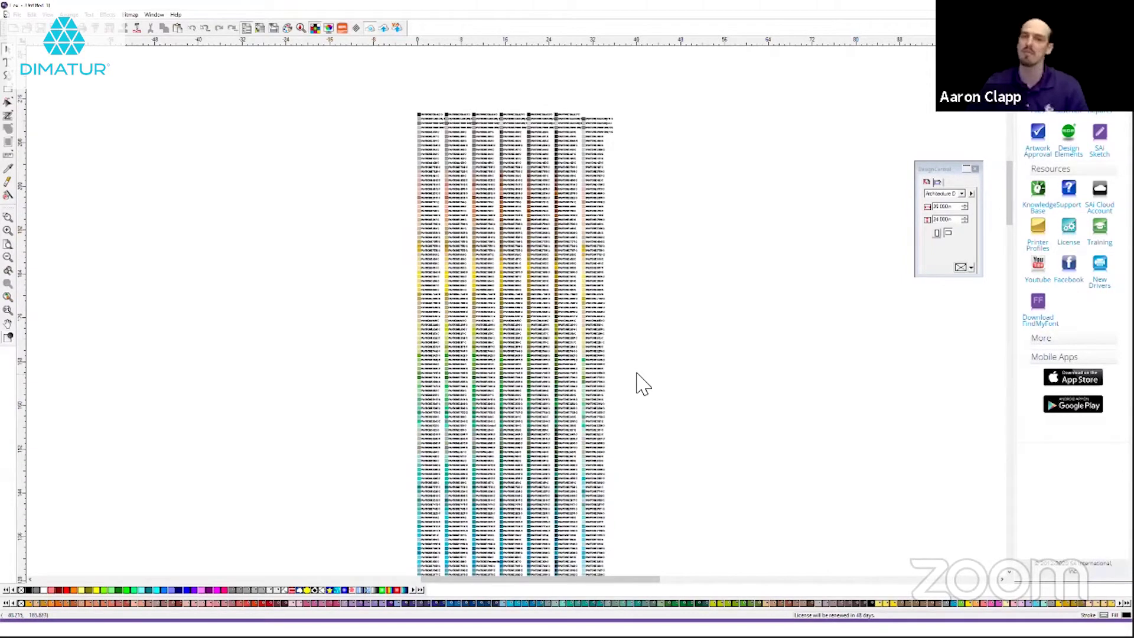
Select the uppermost block of swatches in the PANTONE chart.
left_click(479, 223)
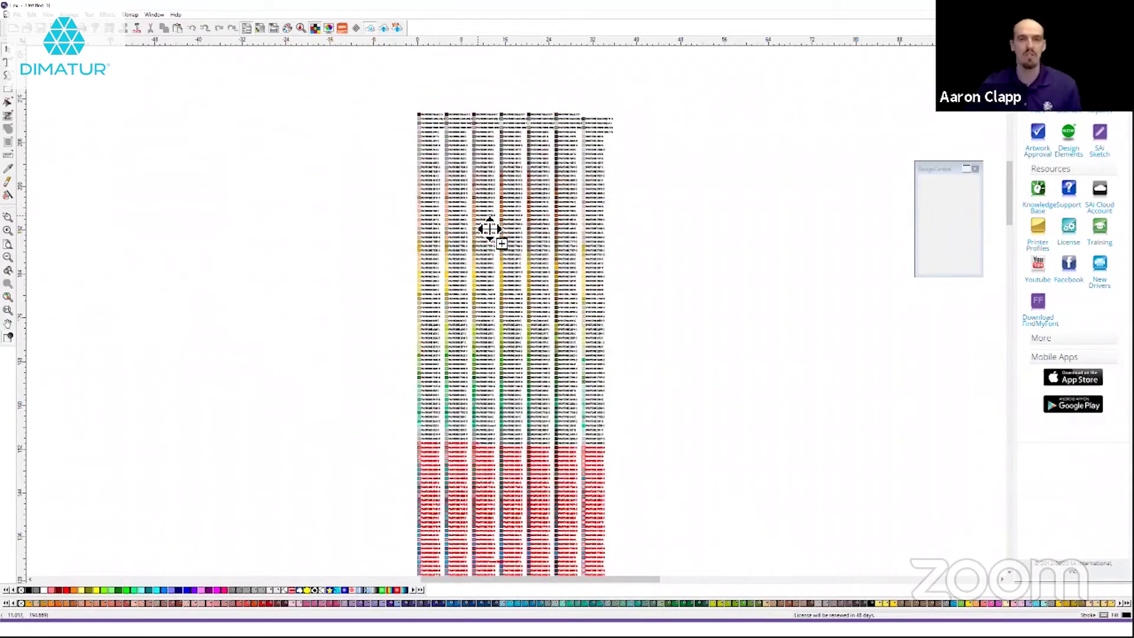
left_click(716, 286)
left_click_drag(705, 273, 705, 273)
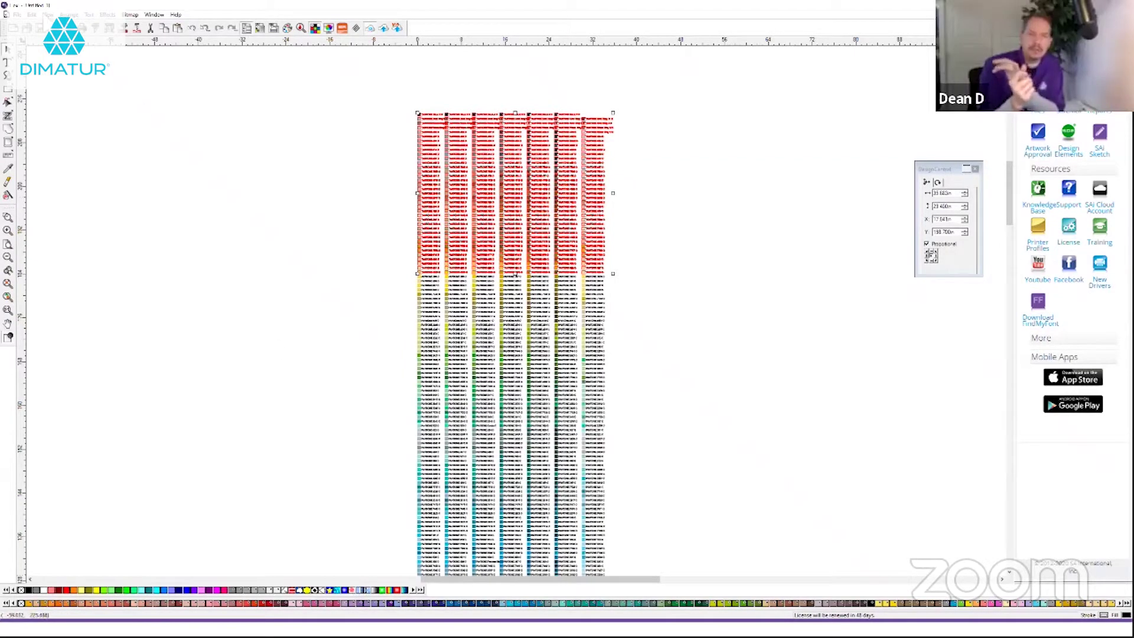
Start opening a color table and browse to the Pantone folder in the swatch Library.
left_click(31, 14)
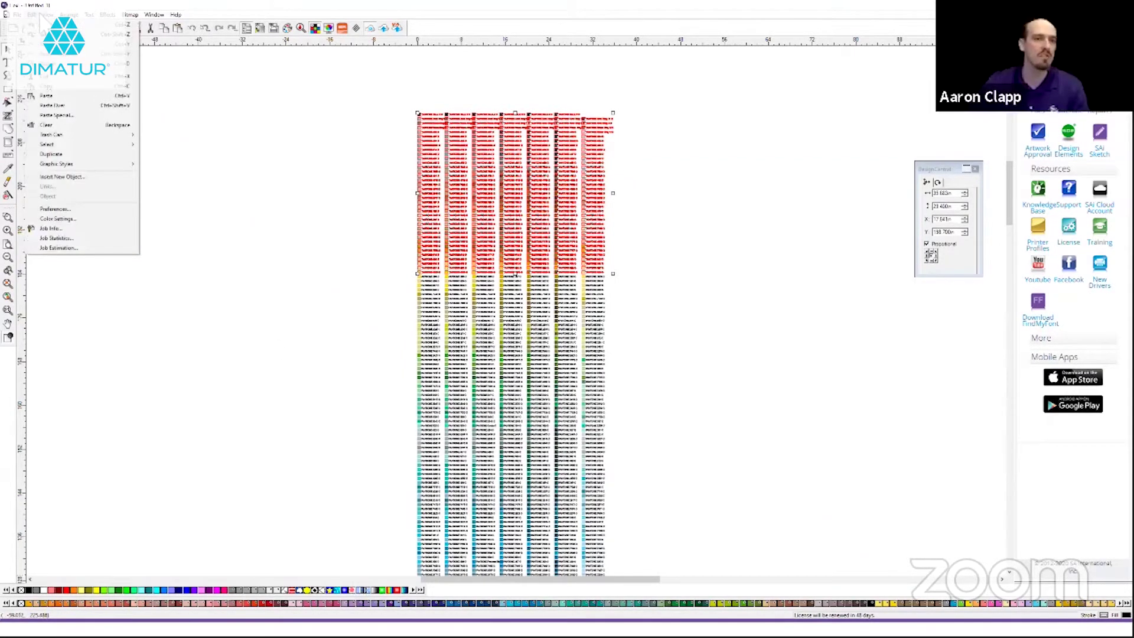
mouse_move(48, 16)
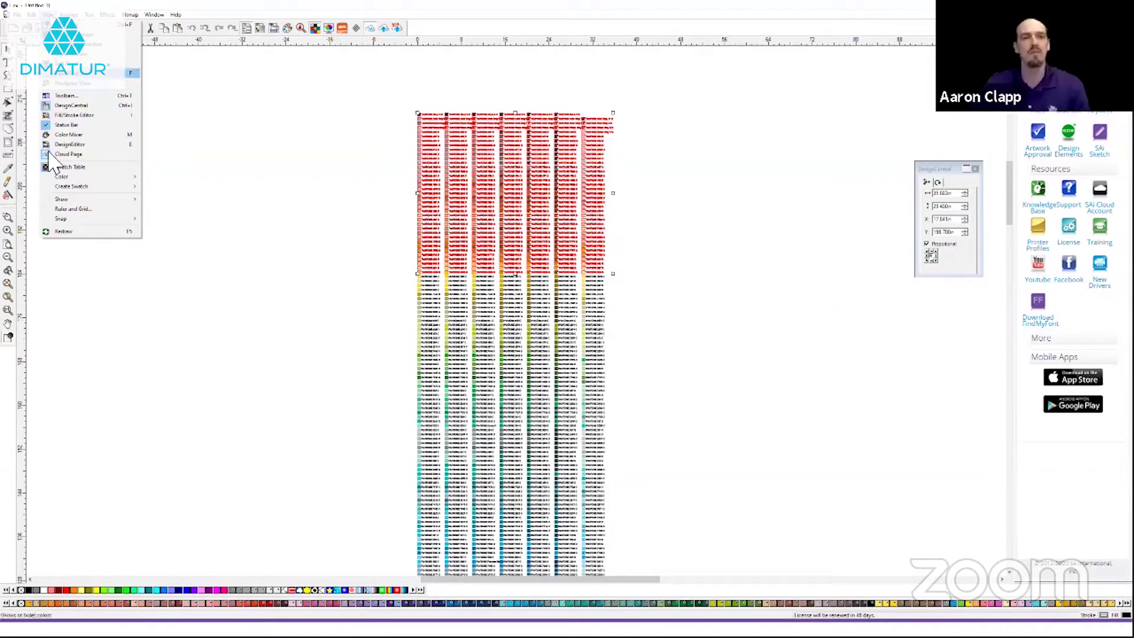
mouse_move(65, 186)
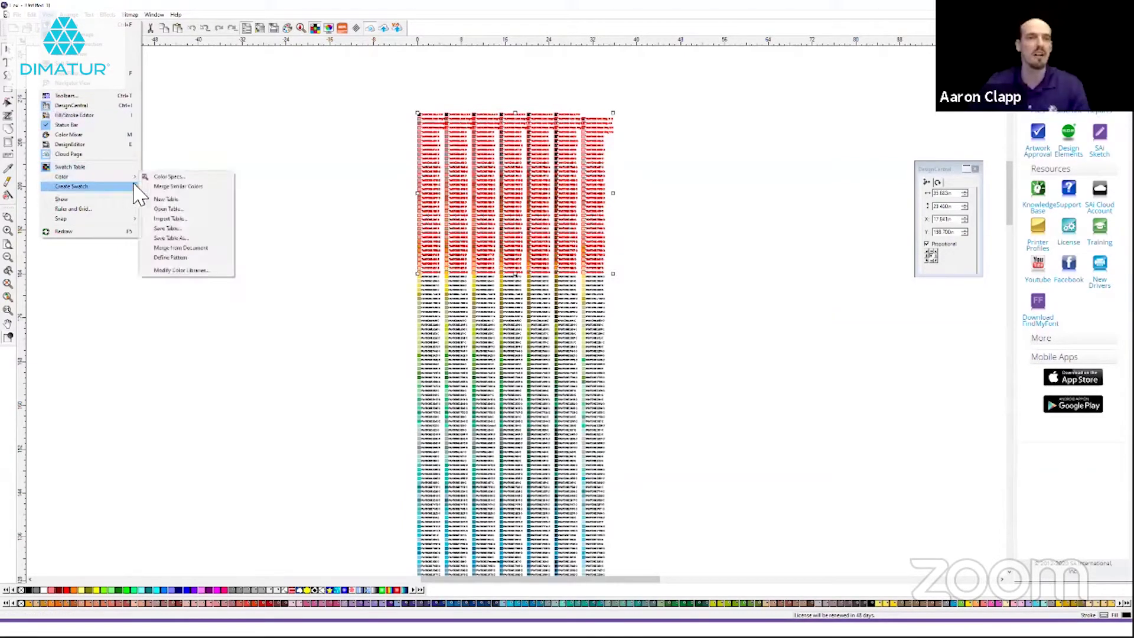
left_click(176, 210)
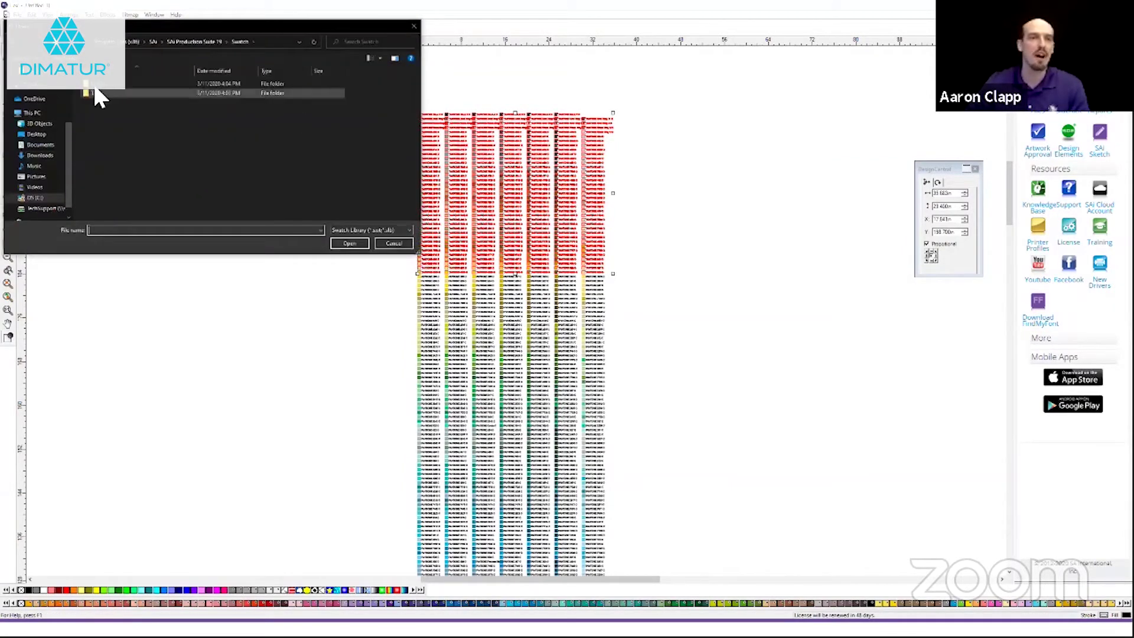
double_click(98, 87)
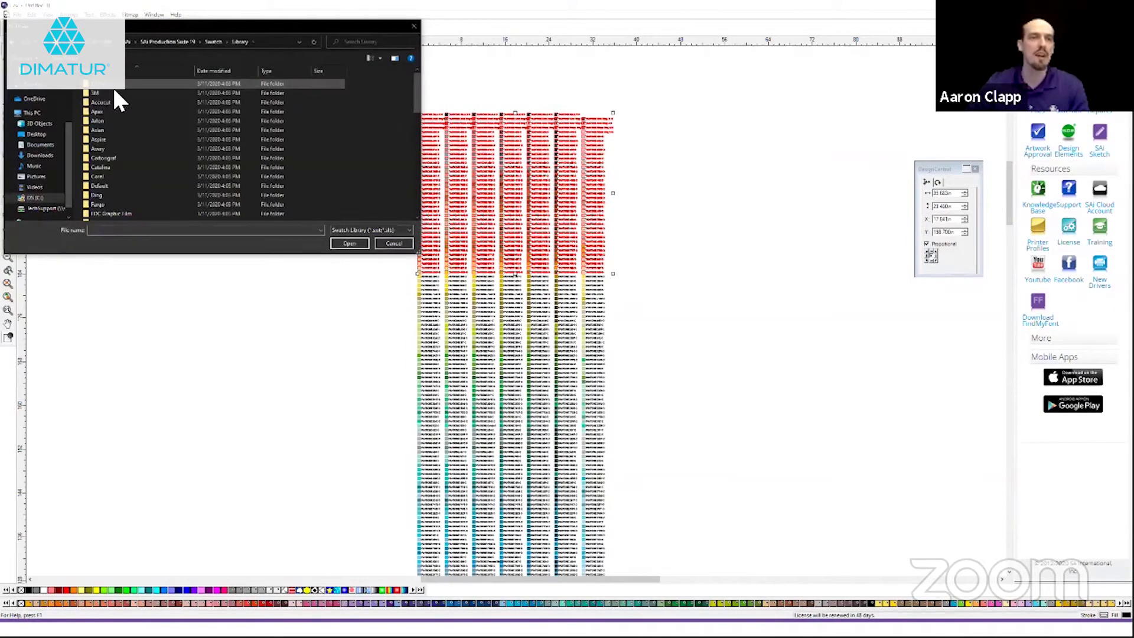
scroll(118, 131, "down", 3)
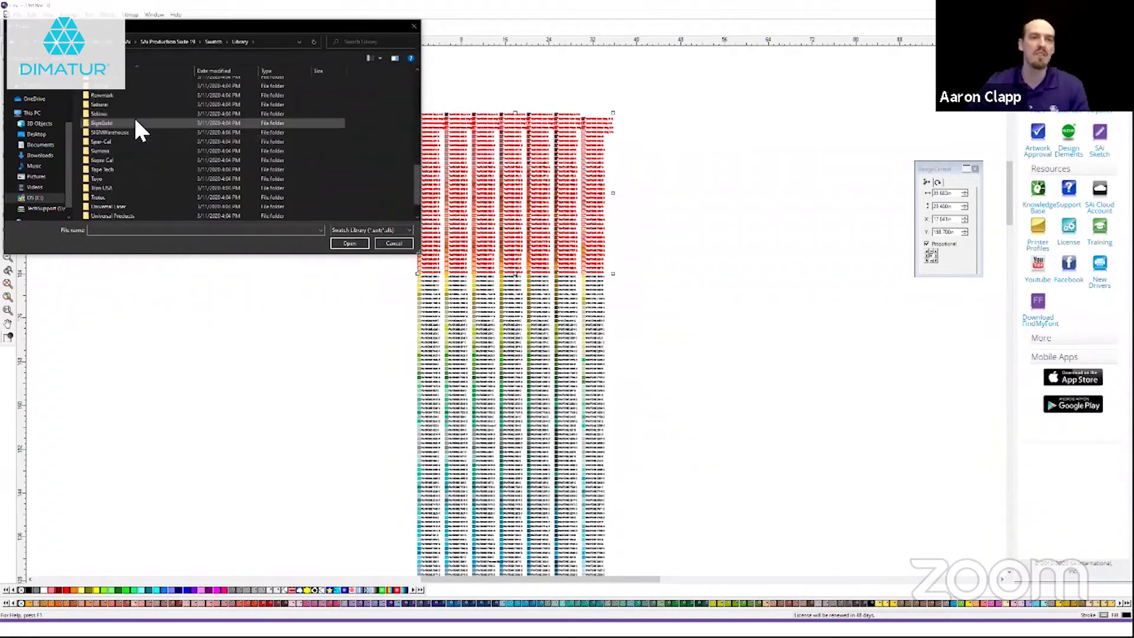
scroll(135, 165, "down", 5)
scroll(136, 171, "up", 10)
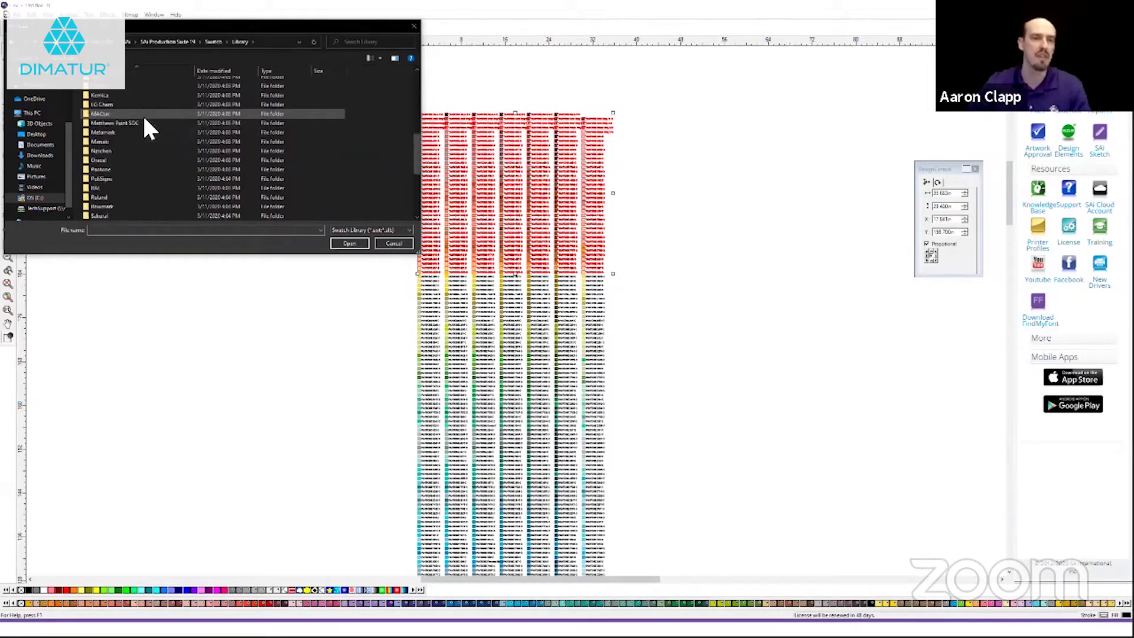
scroll(118, 165, "down", 5)
double_click(109, 170)
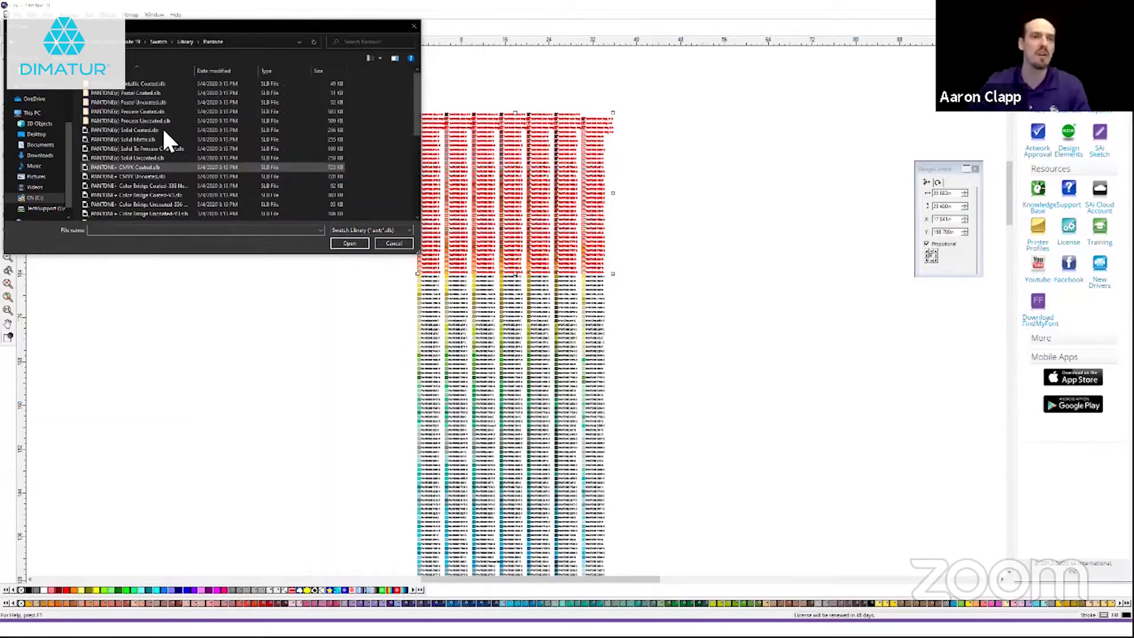
Open the PANTONE+ Solid Coated.slb color table from the Pantone folder.
scroll(171, 124, "down", 5)
scroll(174, 133, "down", 2)
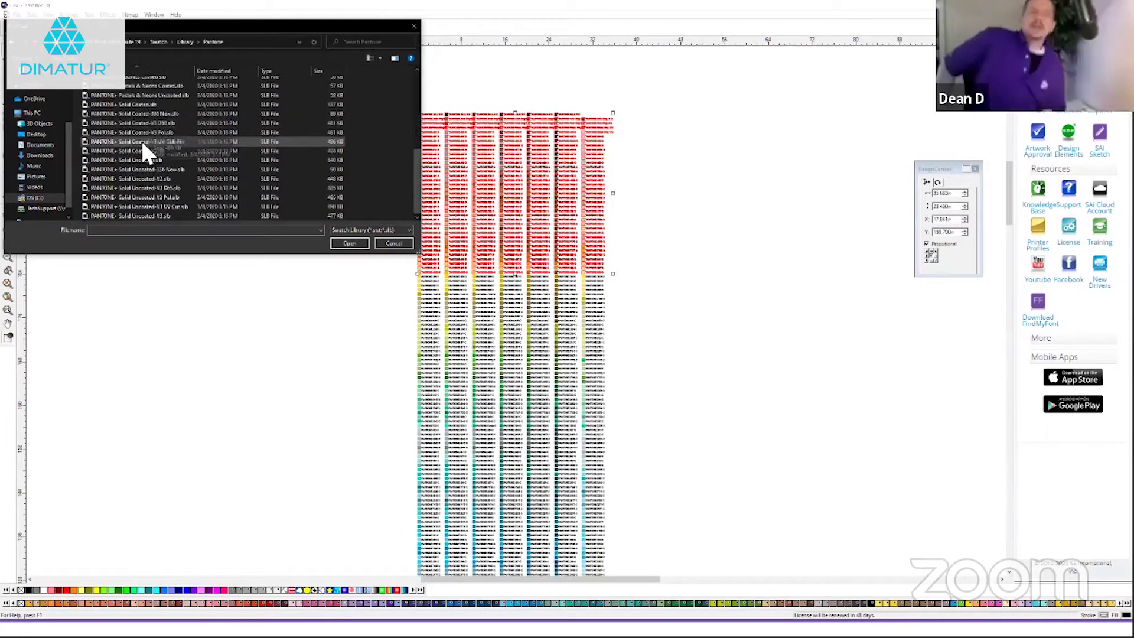
left_click(135, 103)
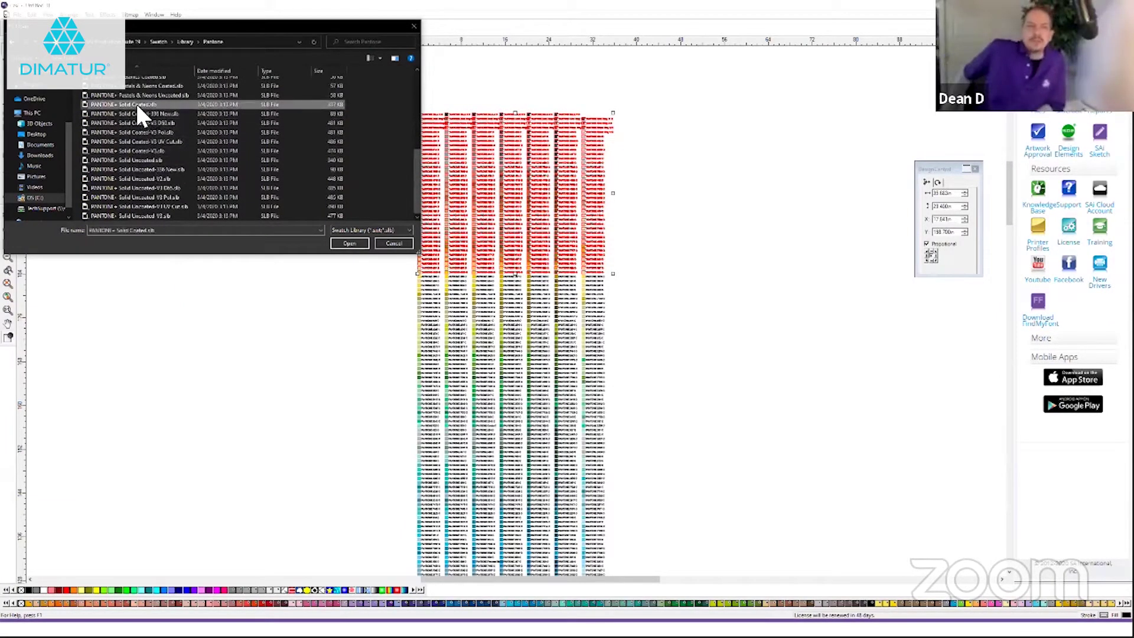
left_click(350, 244)
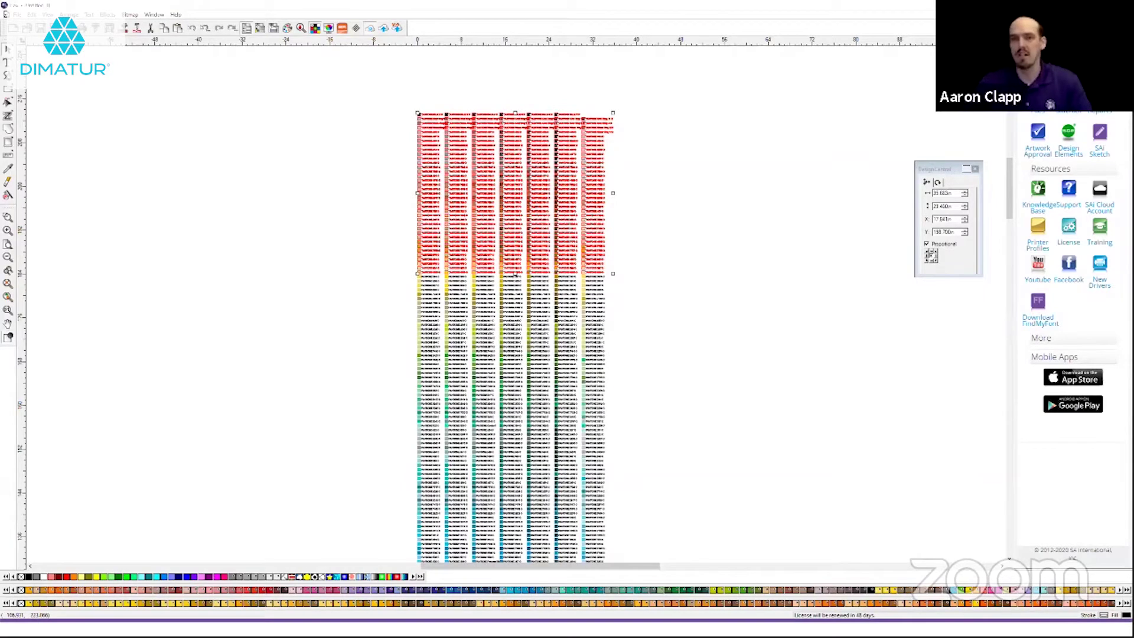
Switch to the presentation slide about making PANTONE swatch charts in Flexi.
key("alt+Tab")
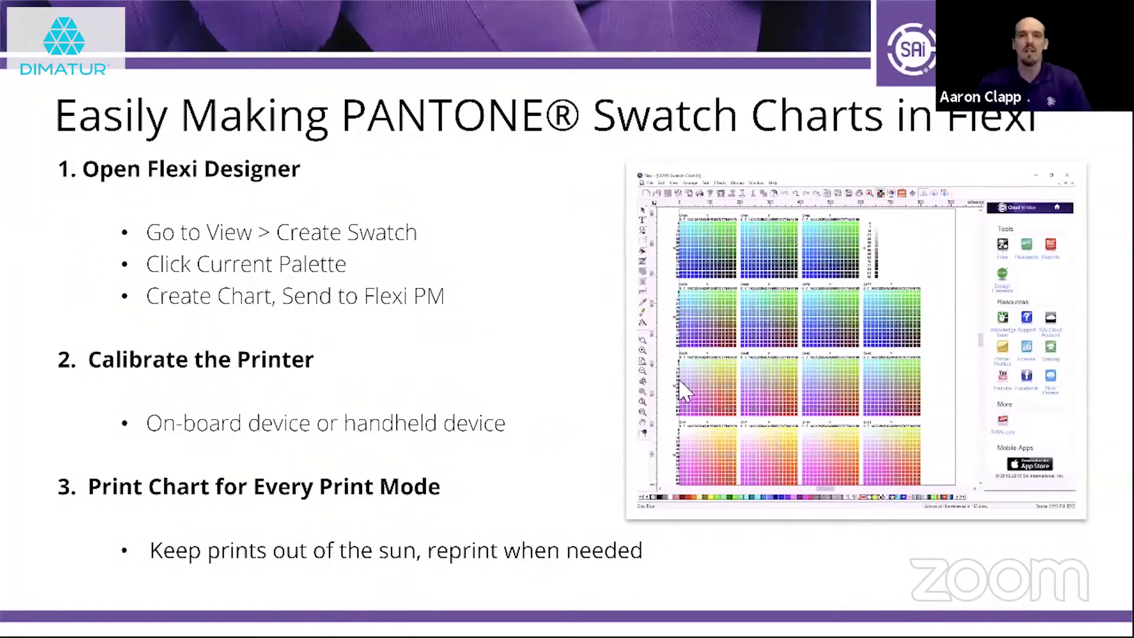
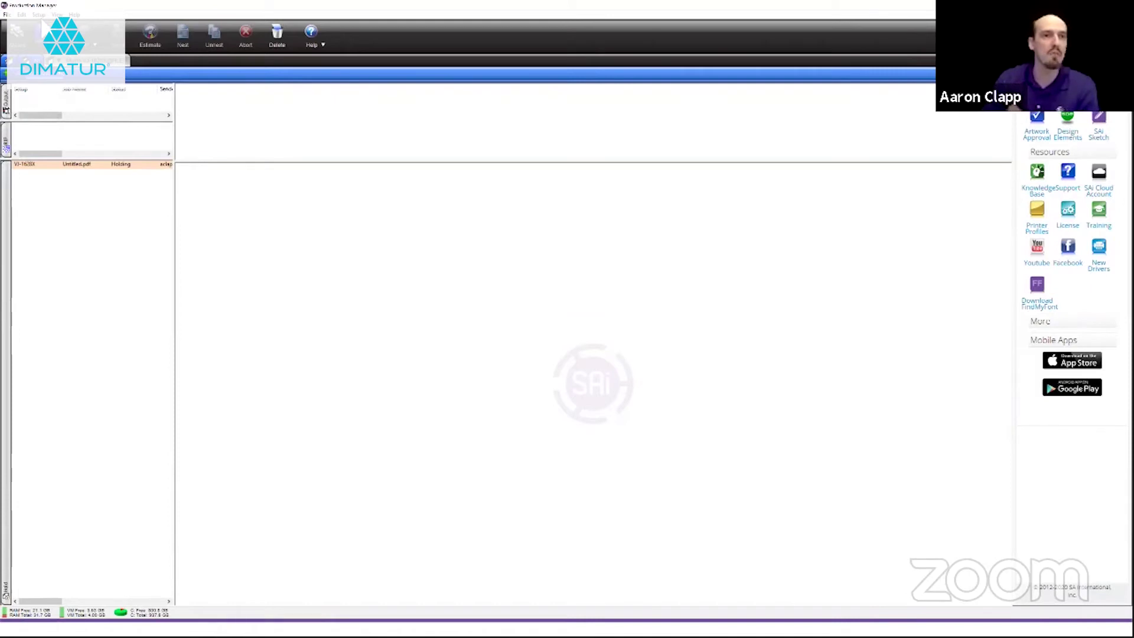
Start a new color definition named "SAi purple" in Production Manager's Global Color Mapping.
left_click(38, 14)
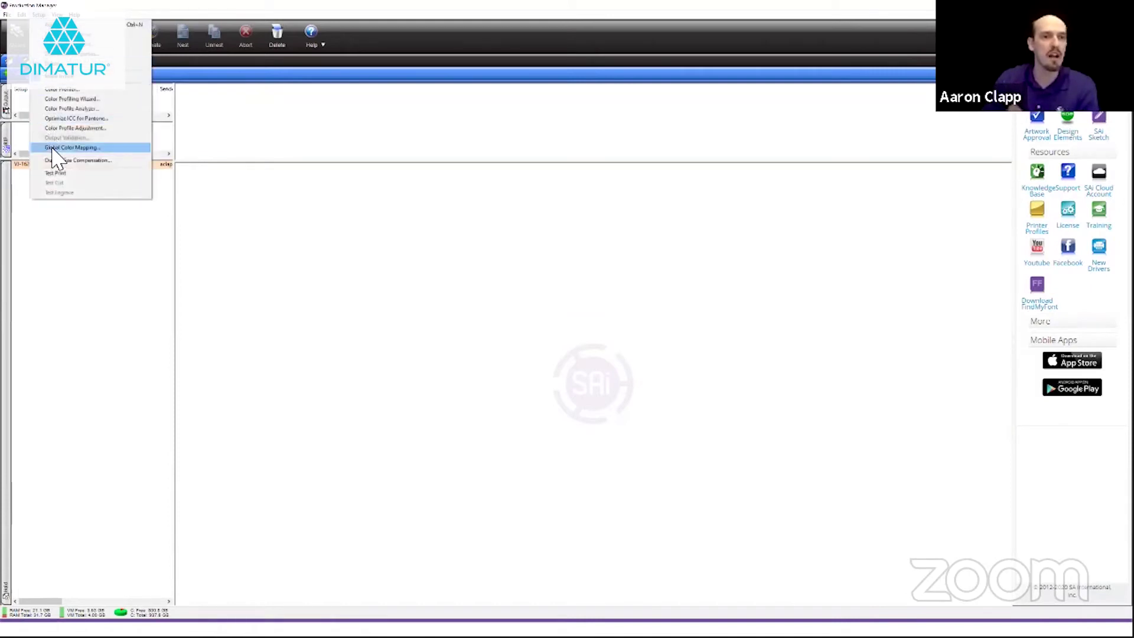
left_click(226, 244)
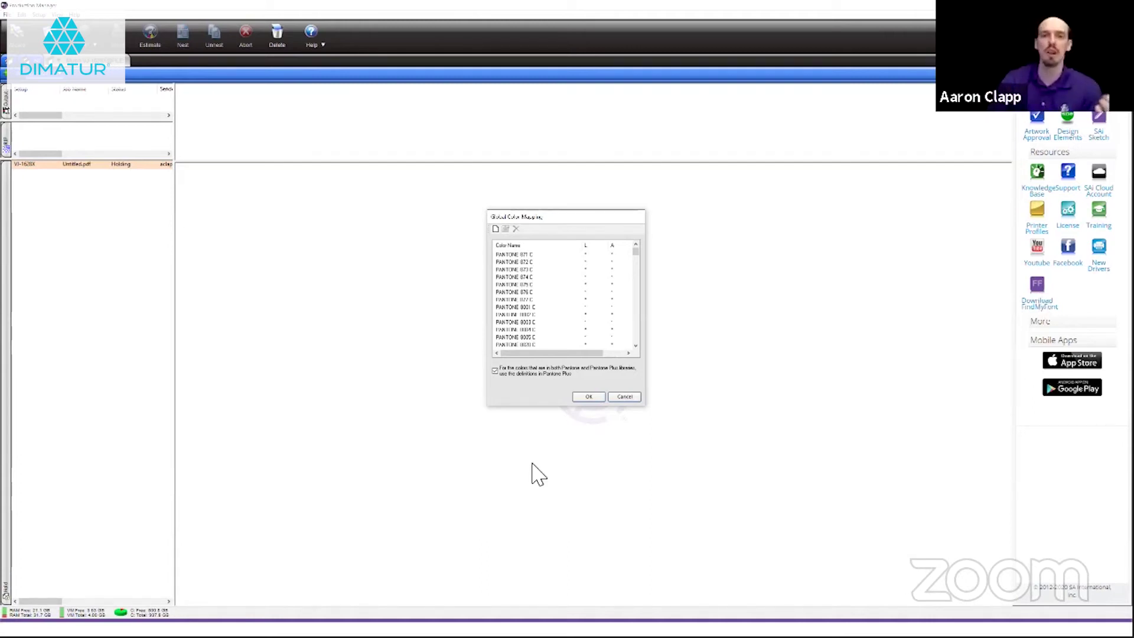
left_click(495, 229)
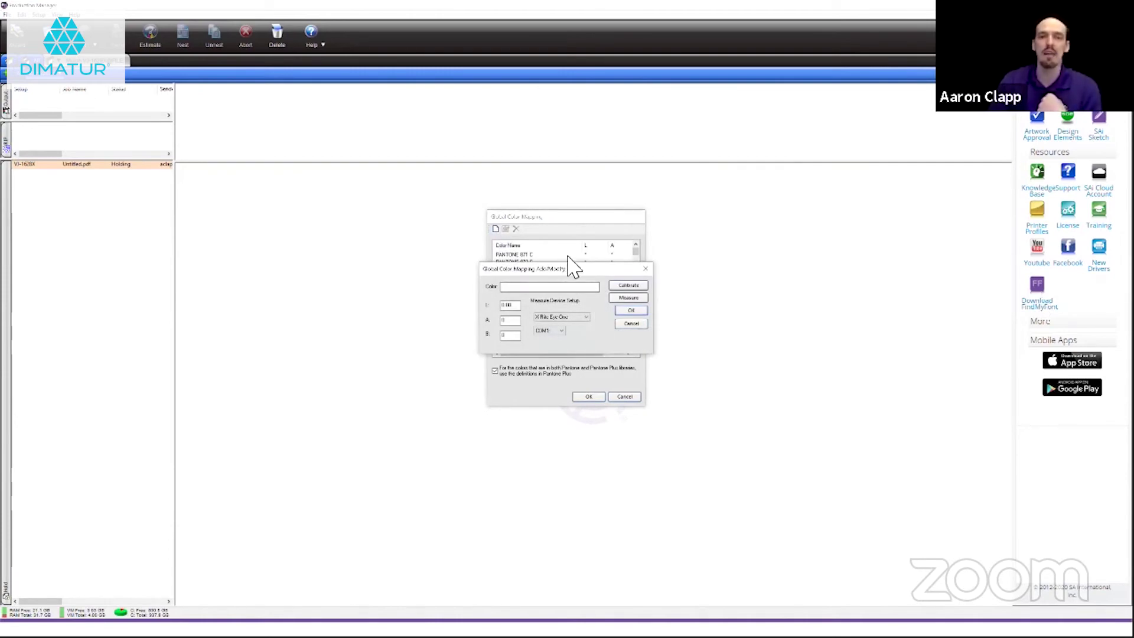
left_click_drag(564, 268, 561, 232)
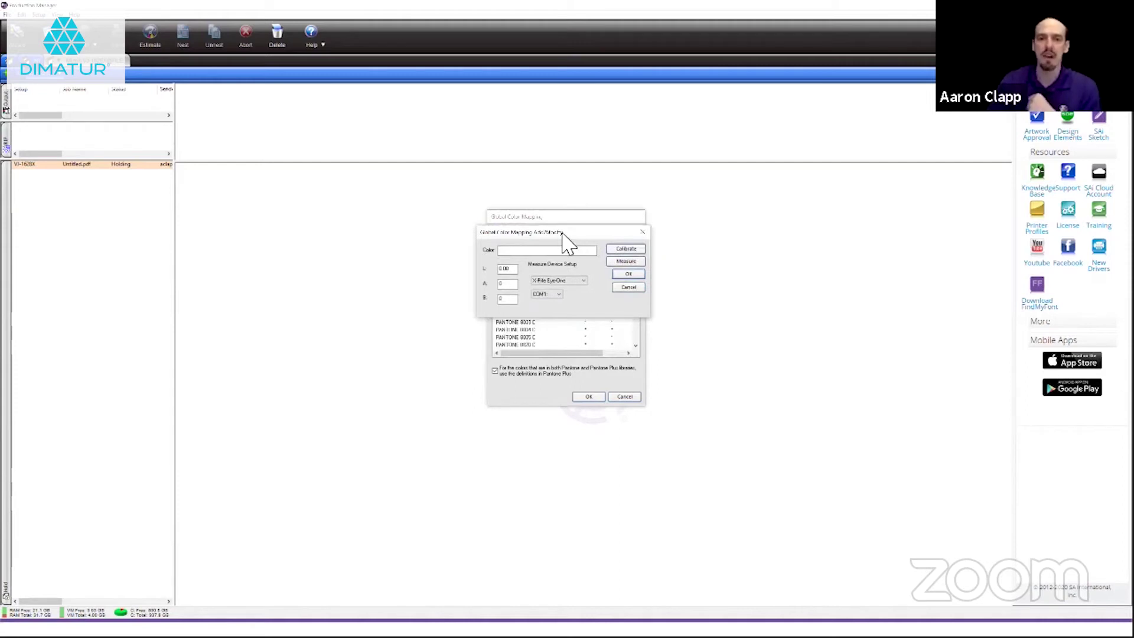
left_click(574, 252)
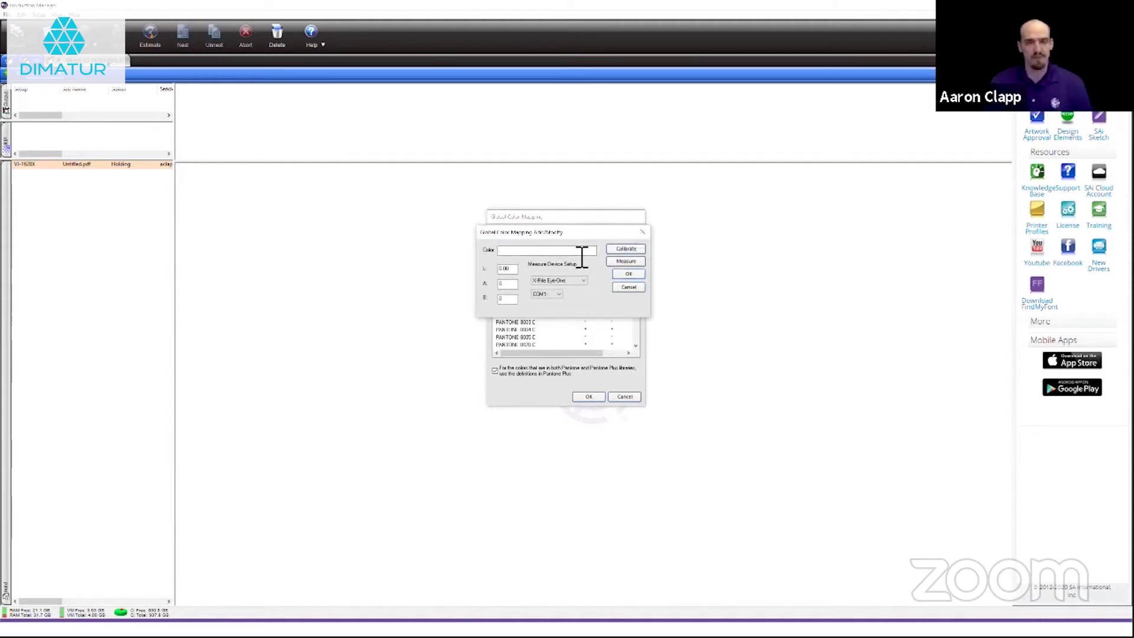
type("SAi purple")
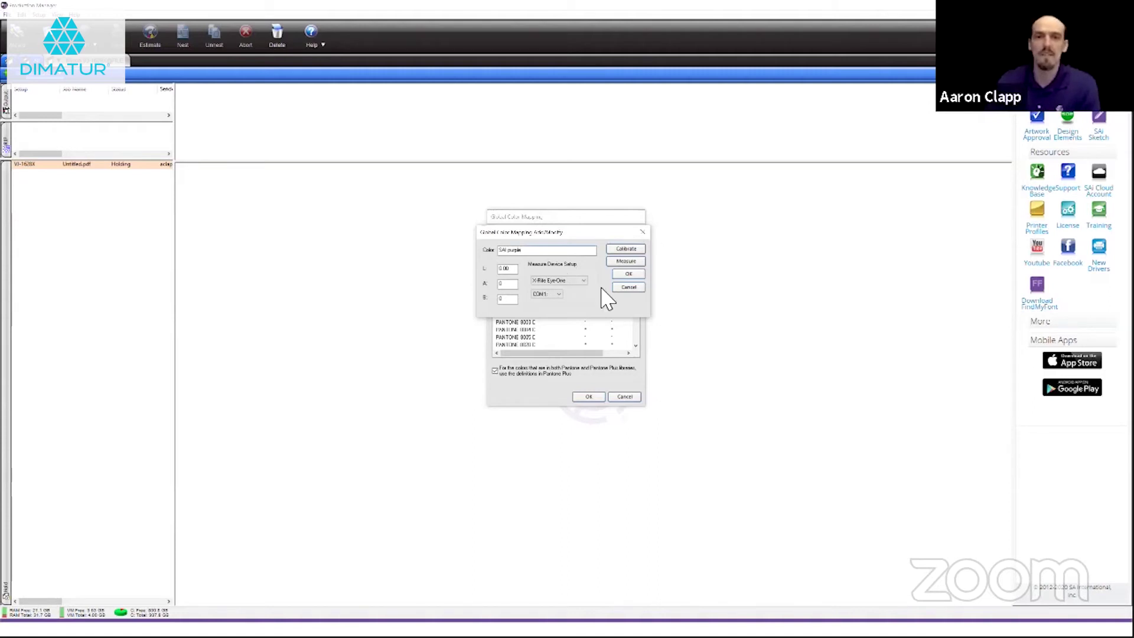
Examine the measuring devices and port choices offered for the SAi purple color definition.
left_click(578, 281)
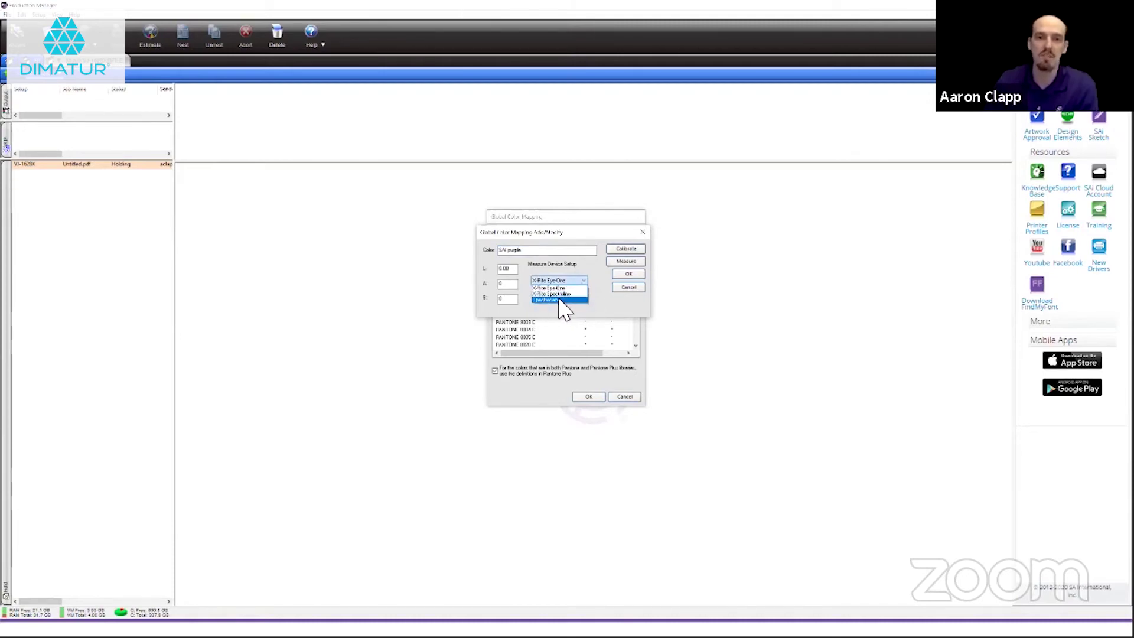
left_click(591, 303)
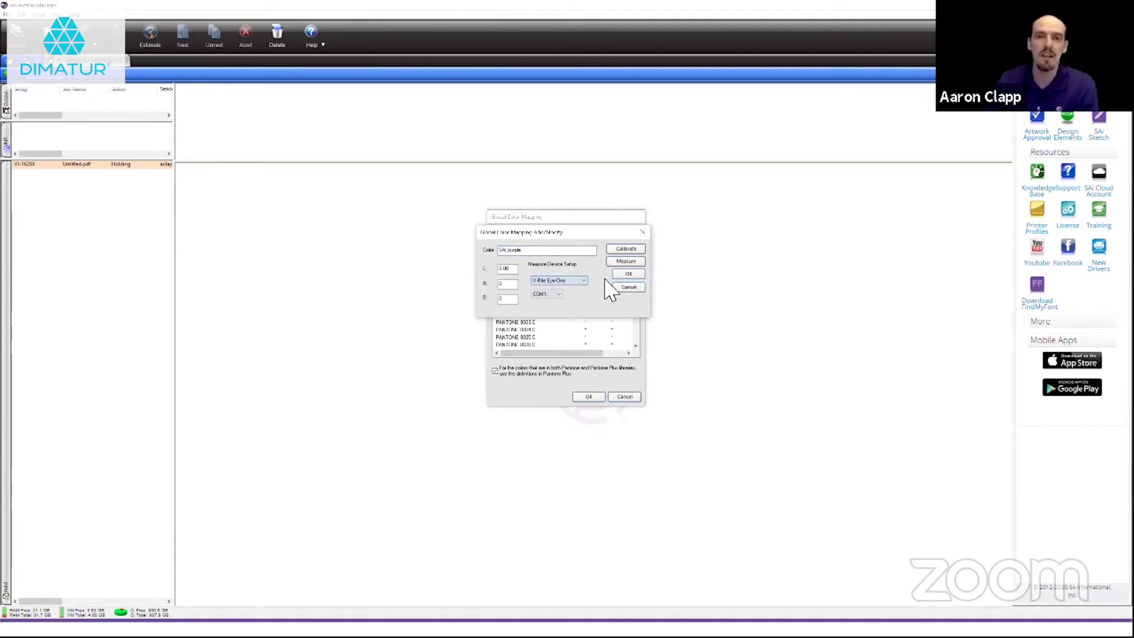
left_click(568, 282)
left_click(581, 300)
left_click(551, 294)
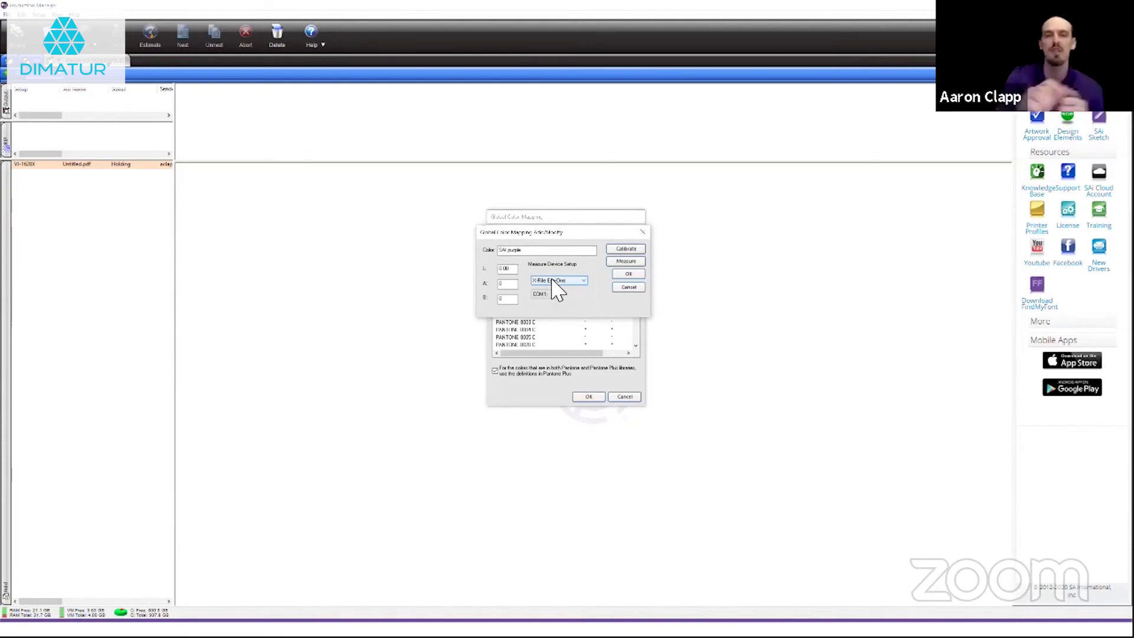
Select the L value of the SAi purple definition, close the entry and cancel Global Color Mapping.
double_click(507, 269)
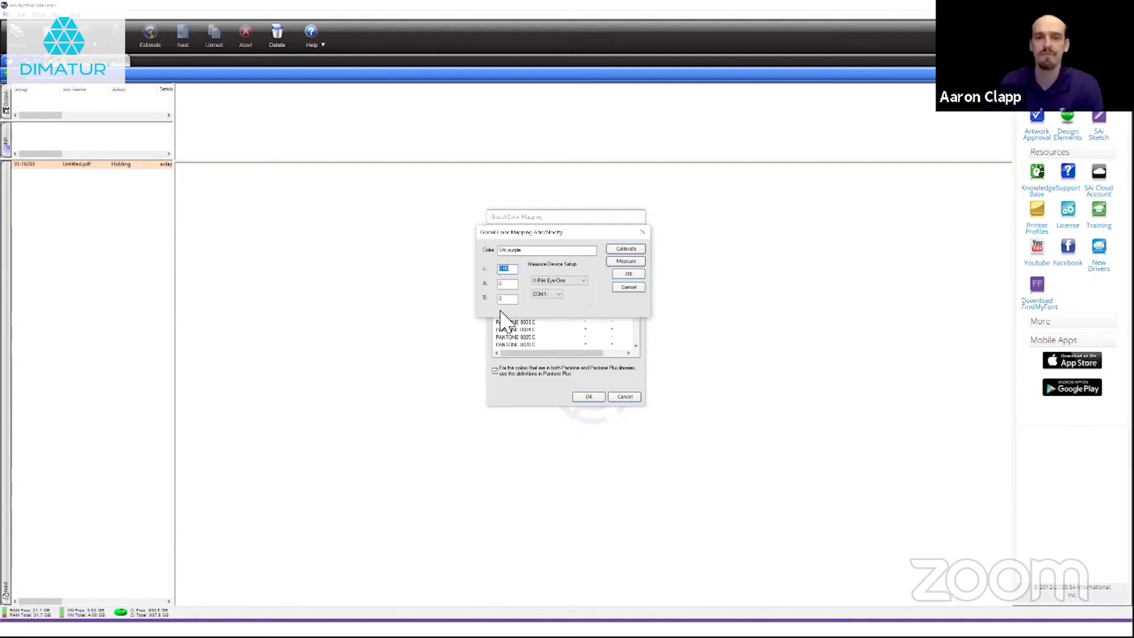
left_click(629, 275)
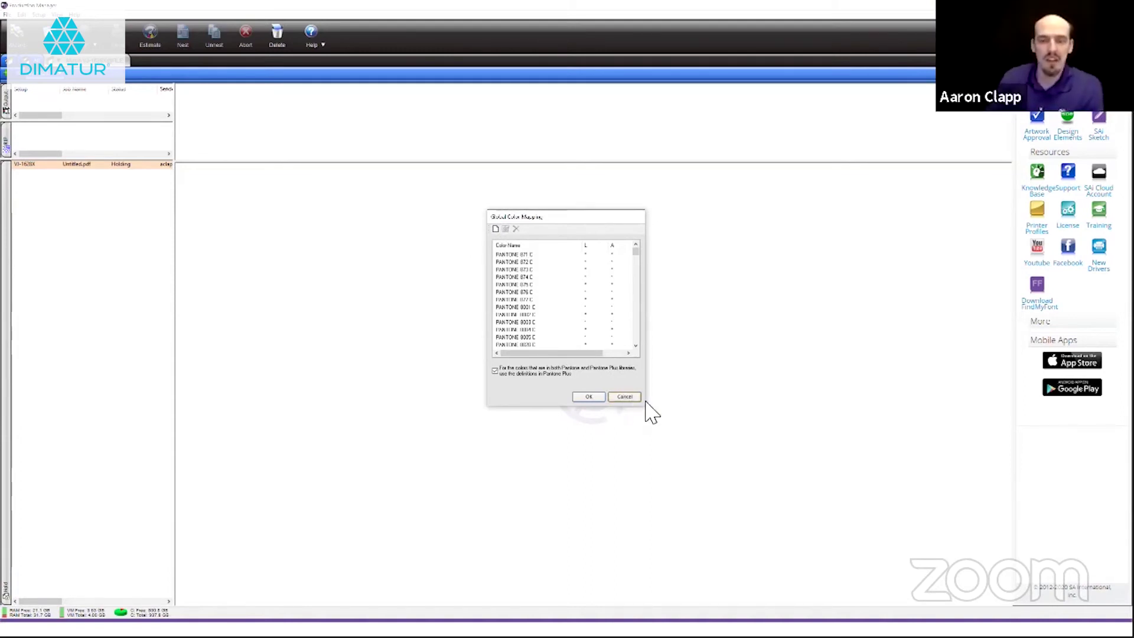
left_click(623, 399)
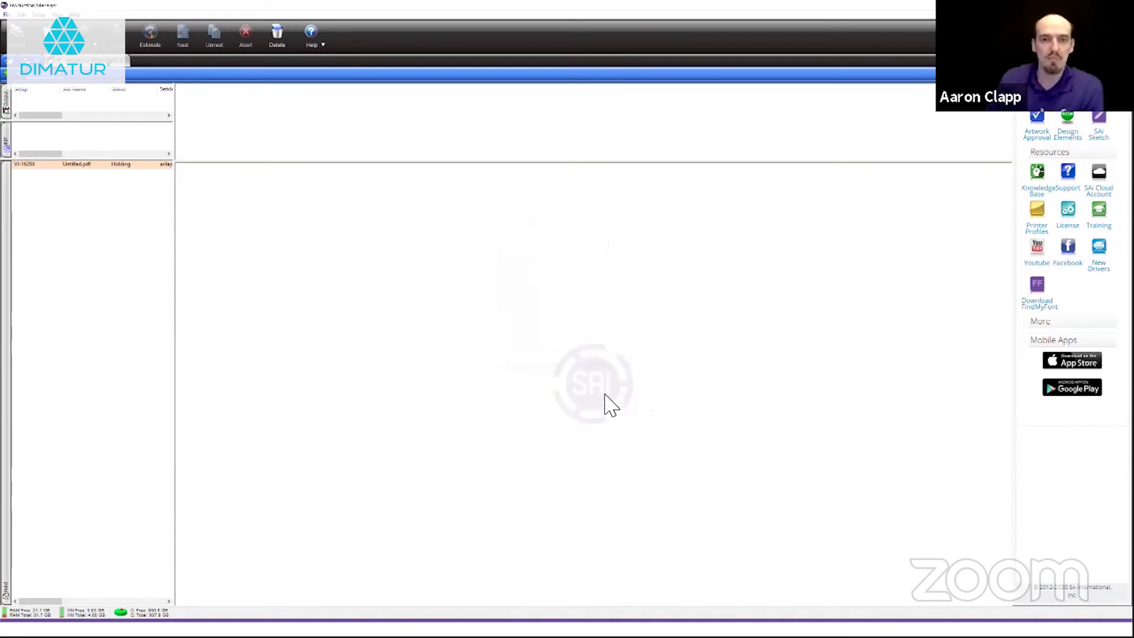
Select the held Untitled.pdf job and open its job properties.
left_click(37, 15)
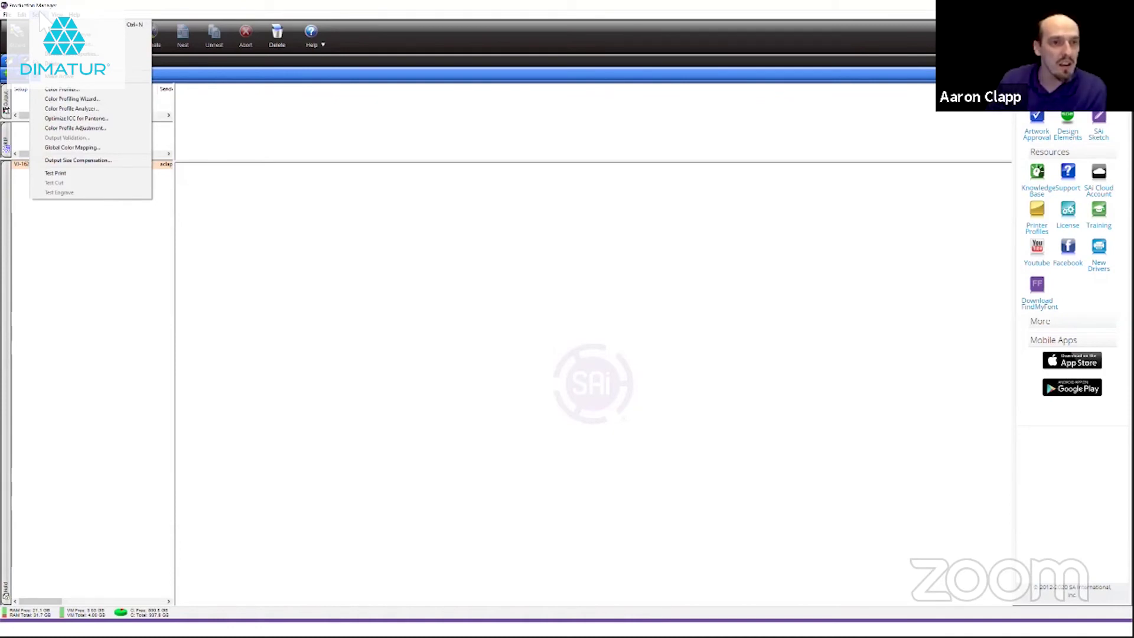
left_click(286, 240)
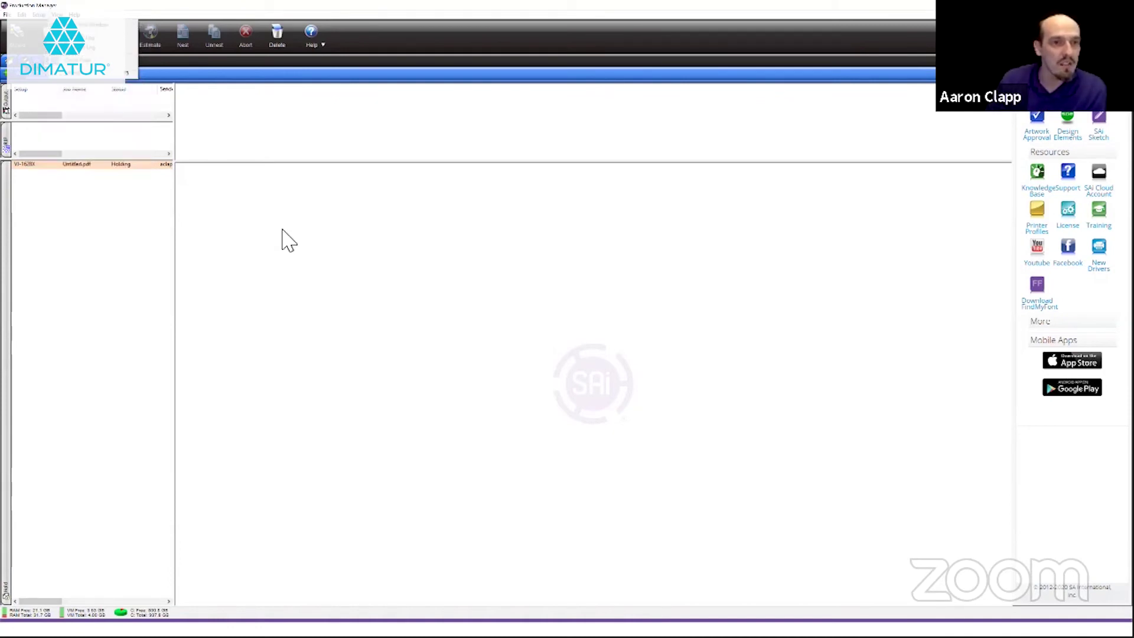
left_click(81, 174)
double_click(361, 248)
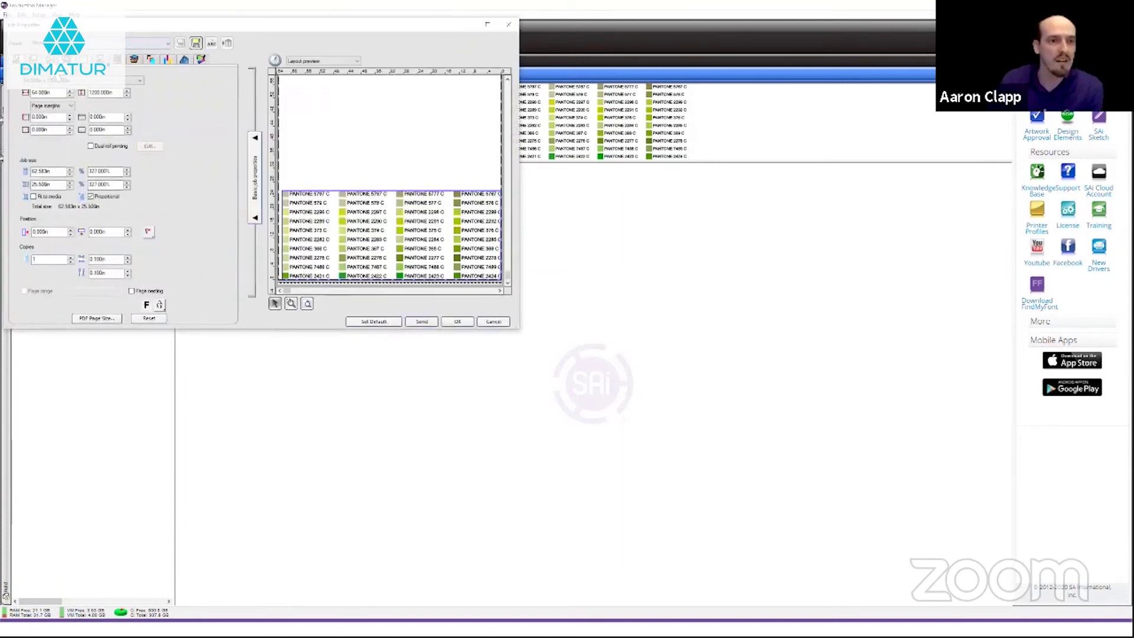
Examine the job's printer options and color correction settings, including color mapping, and close the job properties.
left_click(50, 70)
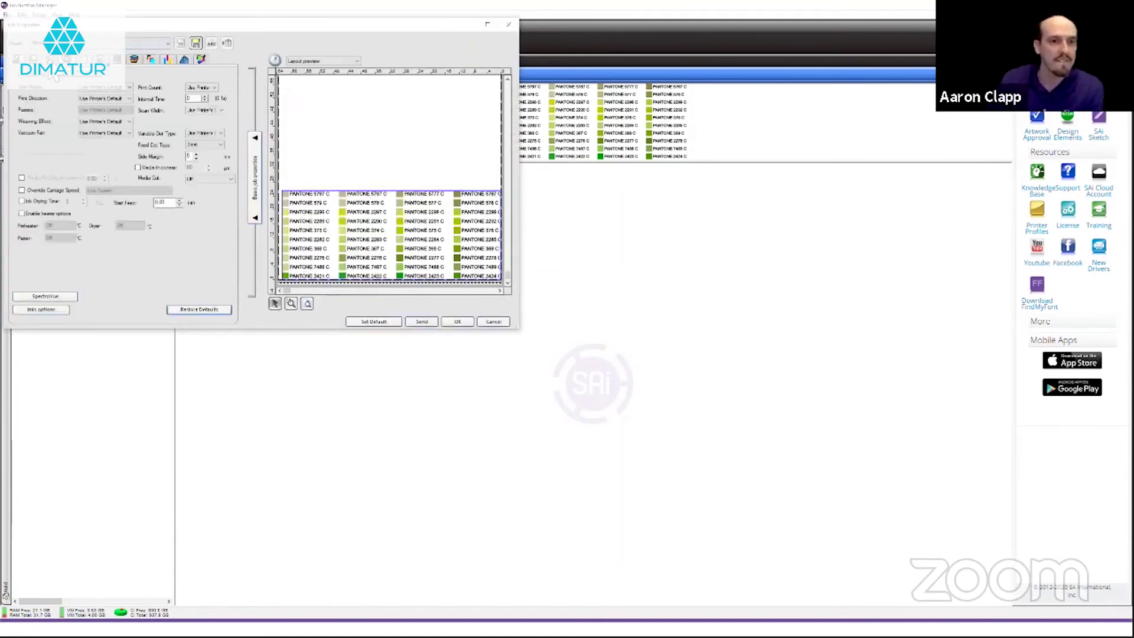
left_click(67, 71)
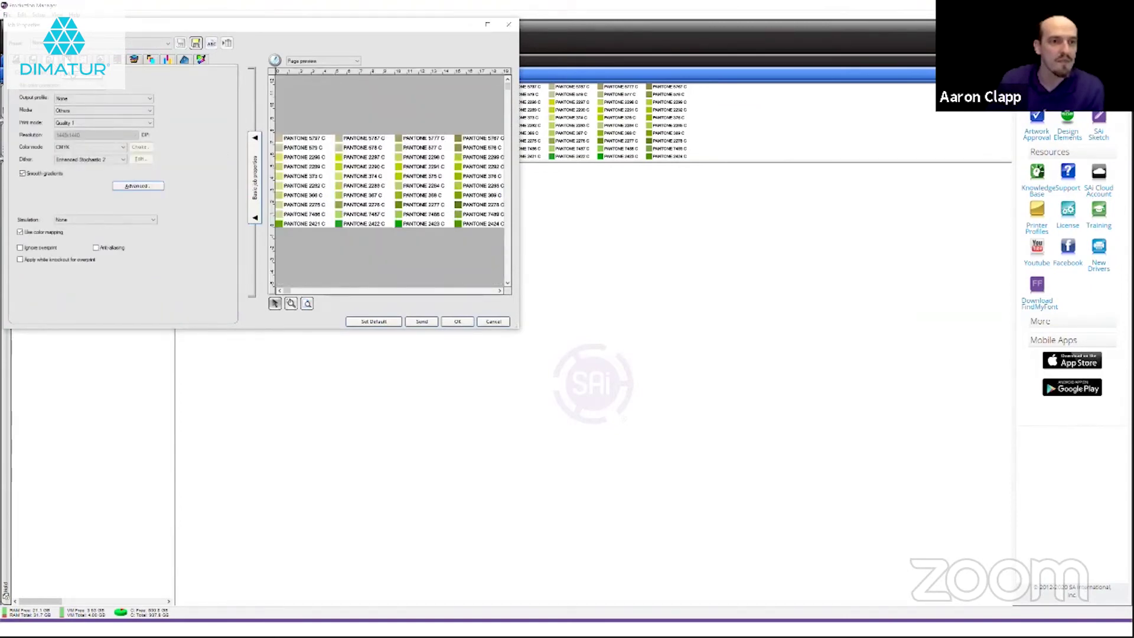
left_click(84, 60)
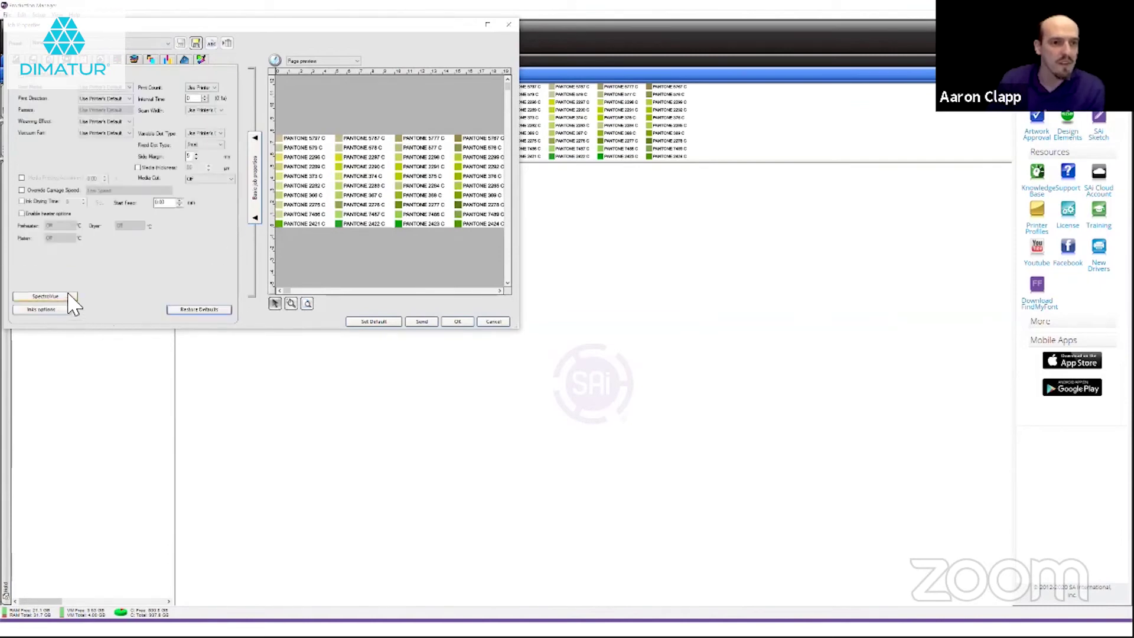
left_click(67, 60)
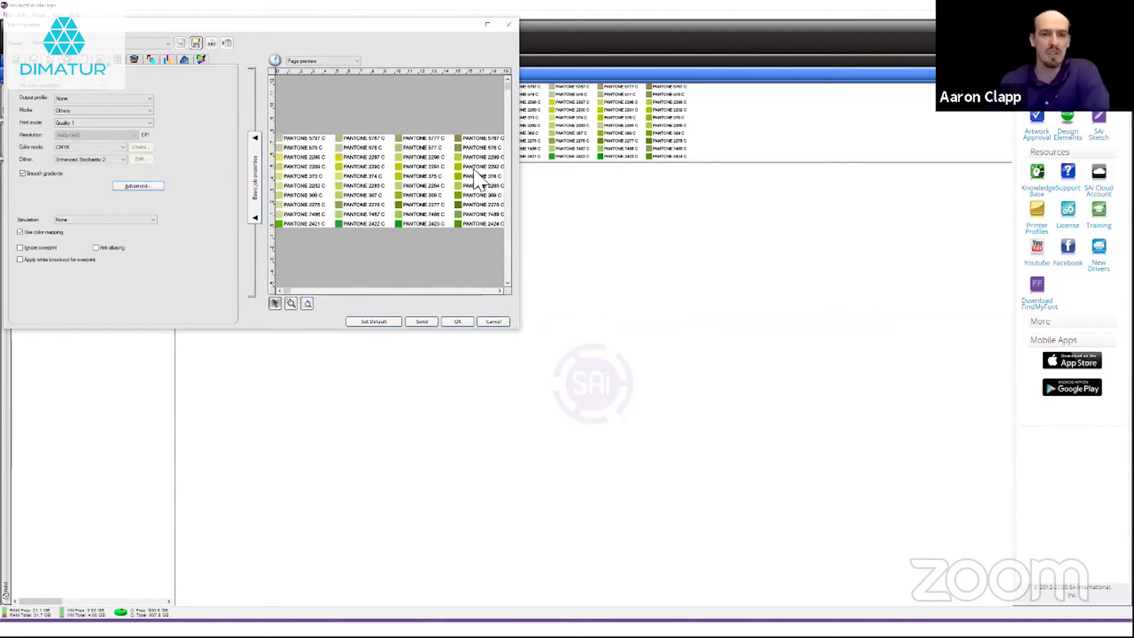
left_click_drag(378, 42, 561, 132)
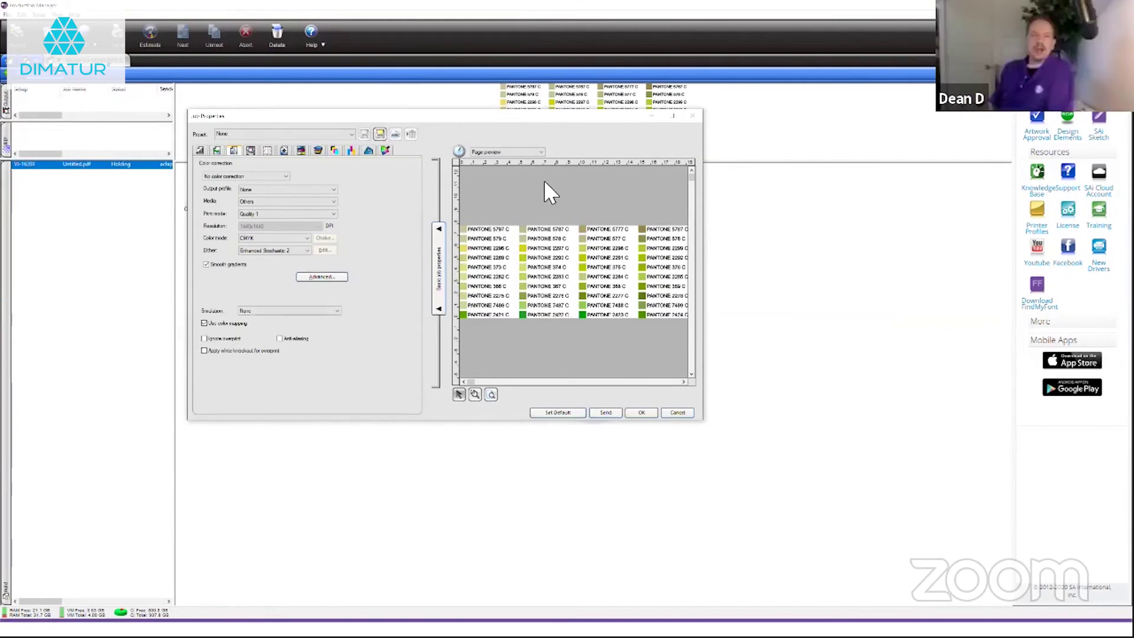
left_click(694, 118)
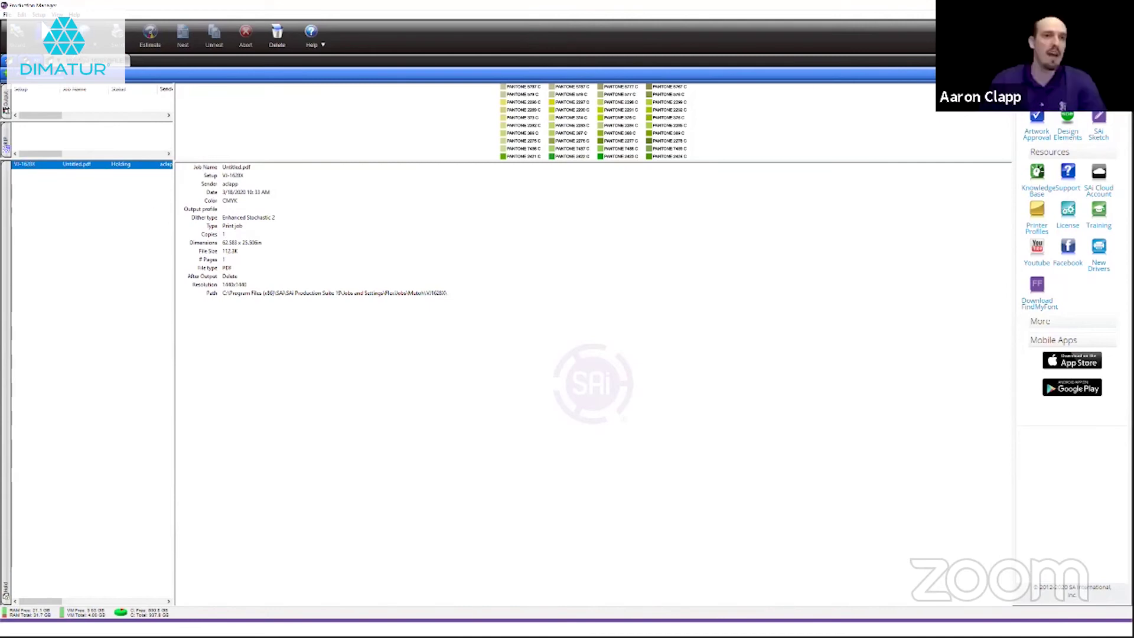
left_click(39, 15)
left_click(39, 16)
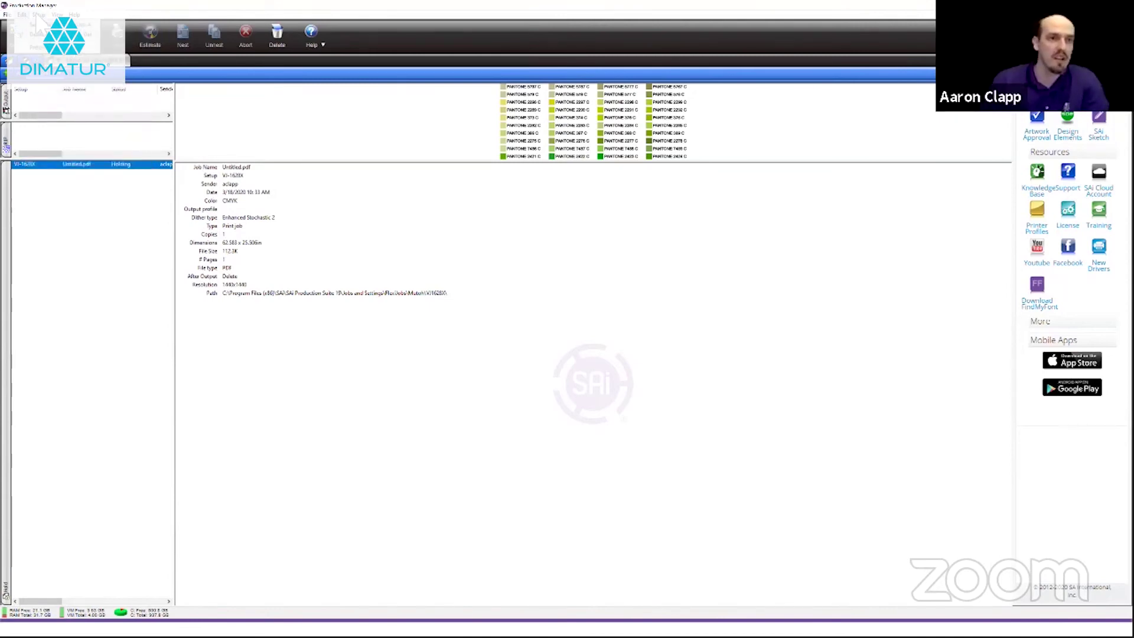
left_click(39, 16)
left_click(39, 16)
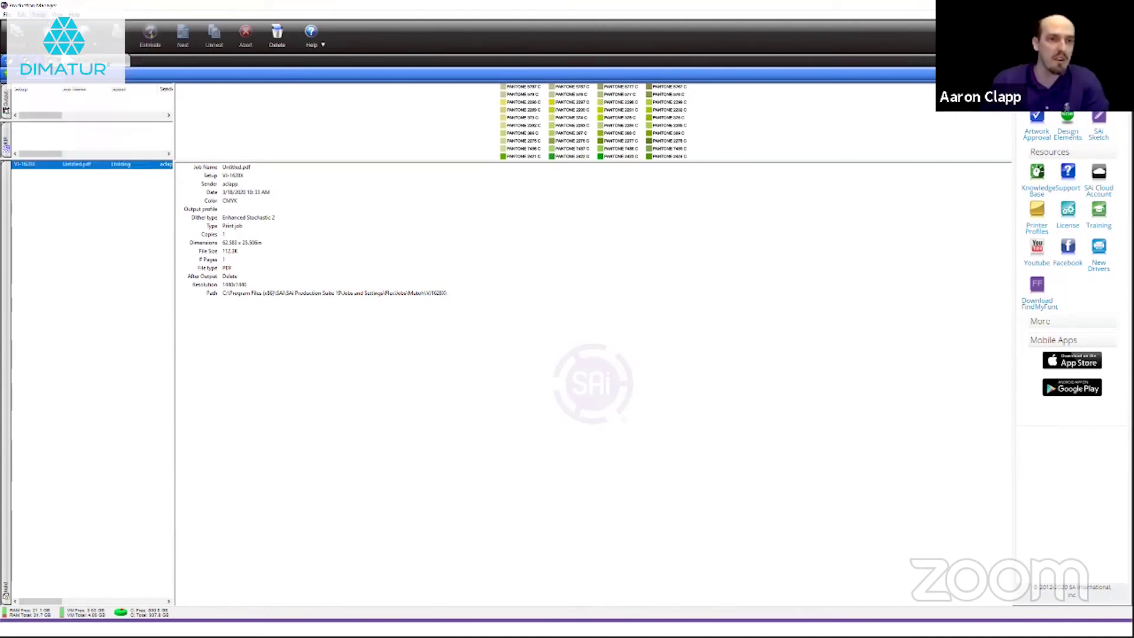
Start the Color Profile Analyzer, look for ICC profiles in the Mutoh VJ-1628X folder, and close the file browser.
right_click(61, 85)
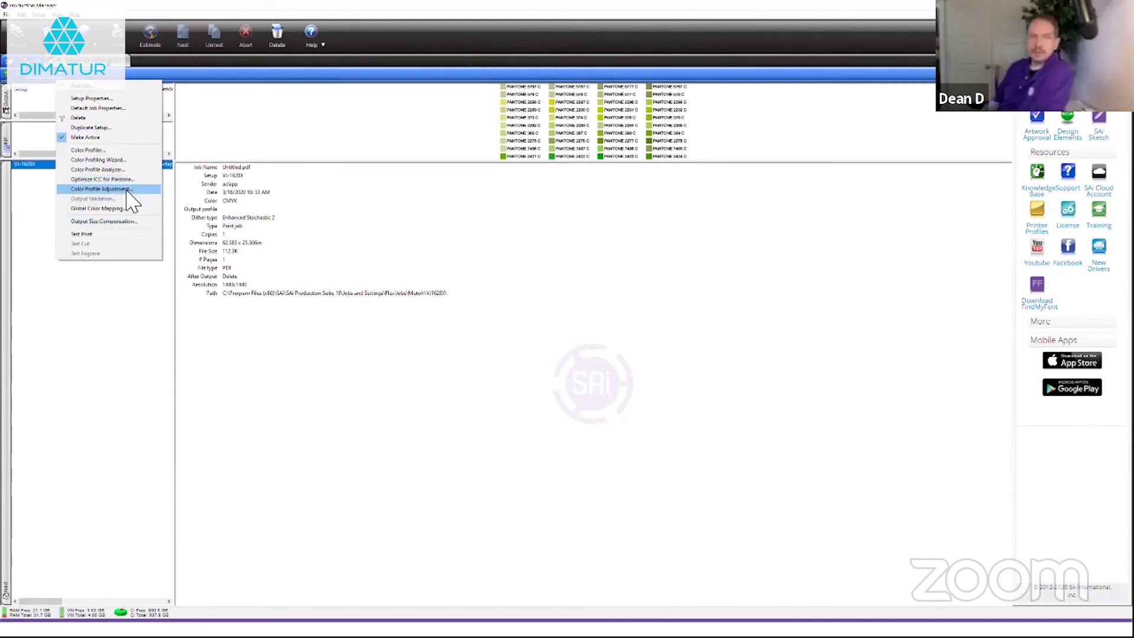
left_click(111, 170)
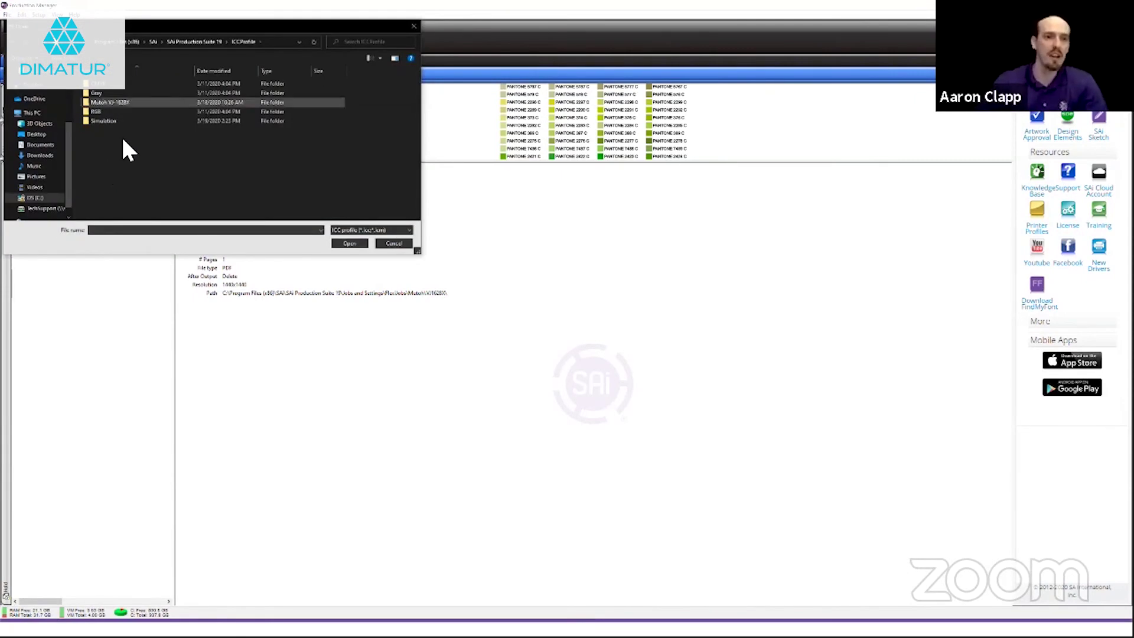
double_click(123, 103)
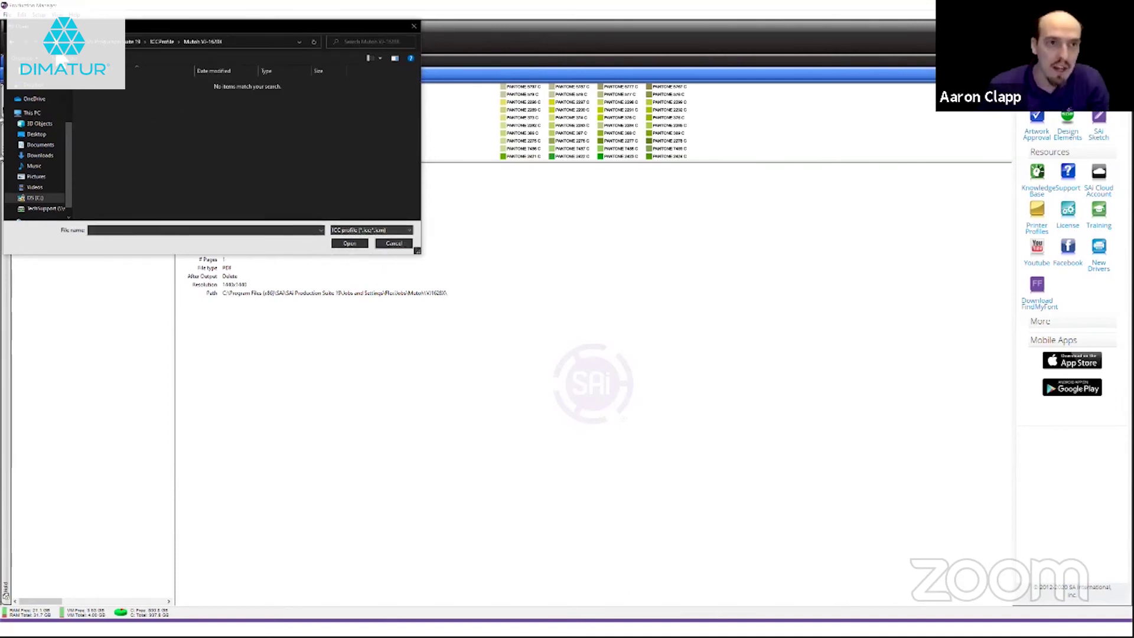
left_click(13, 42)
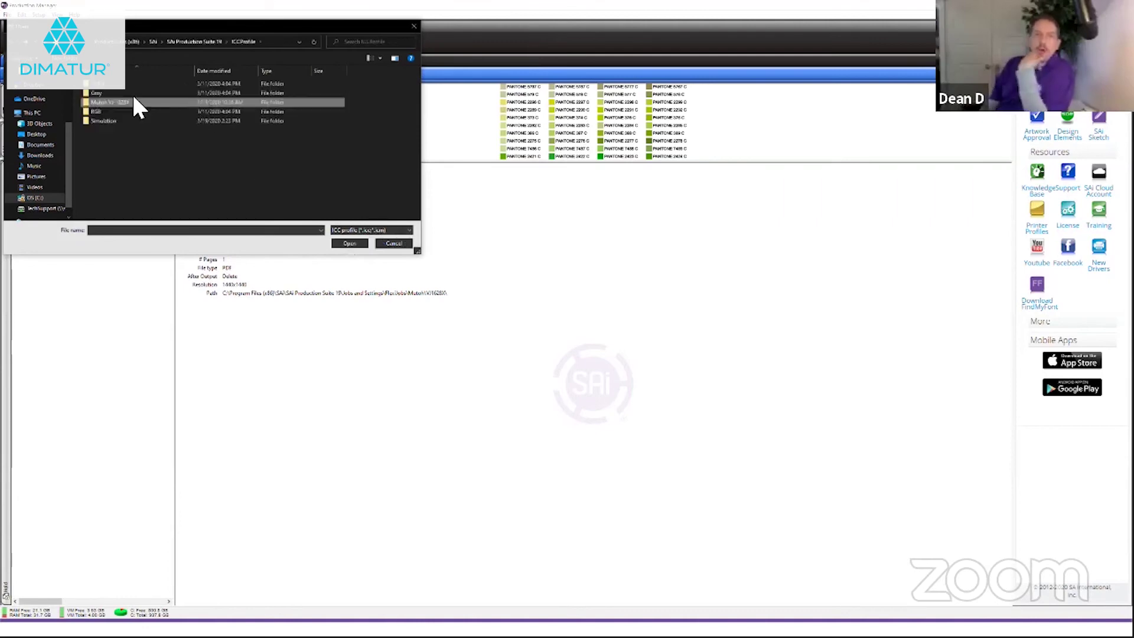
left_click(414, 26)
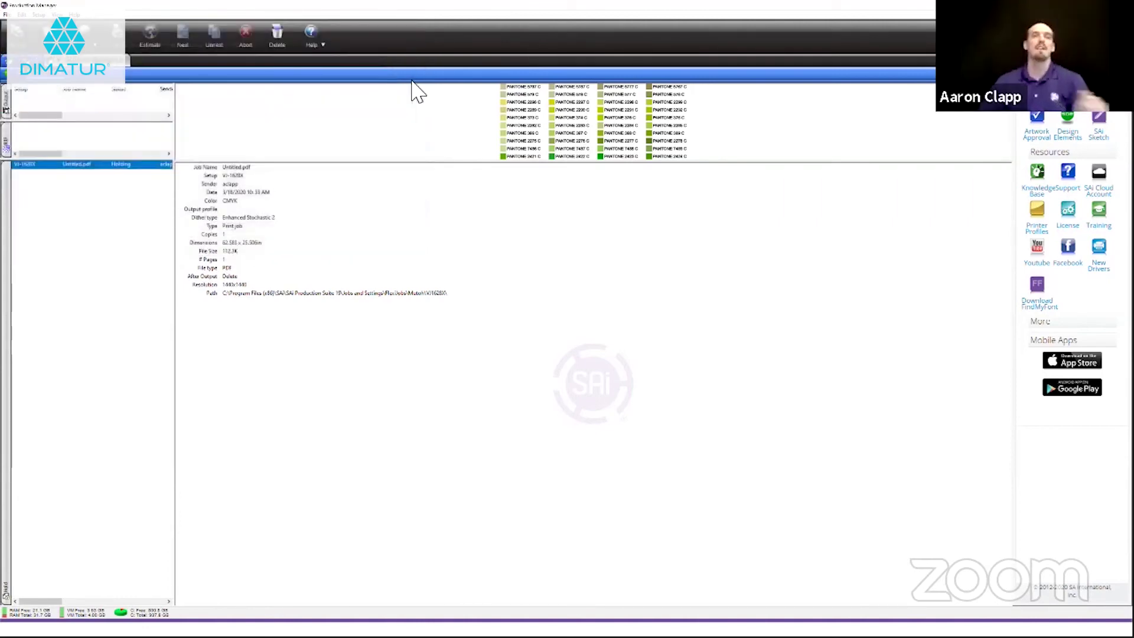